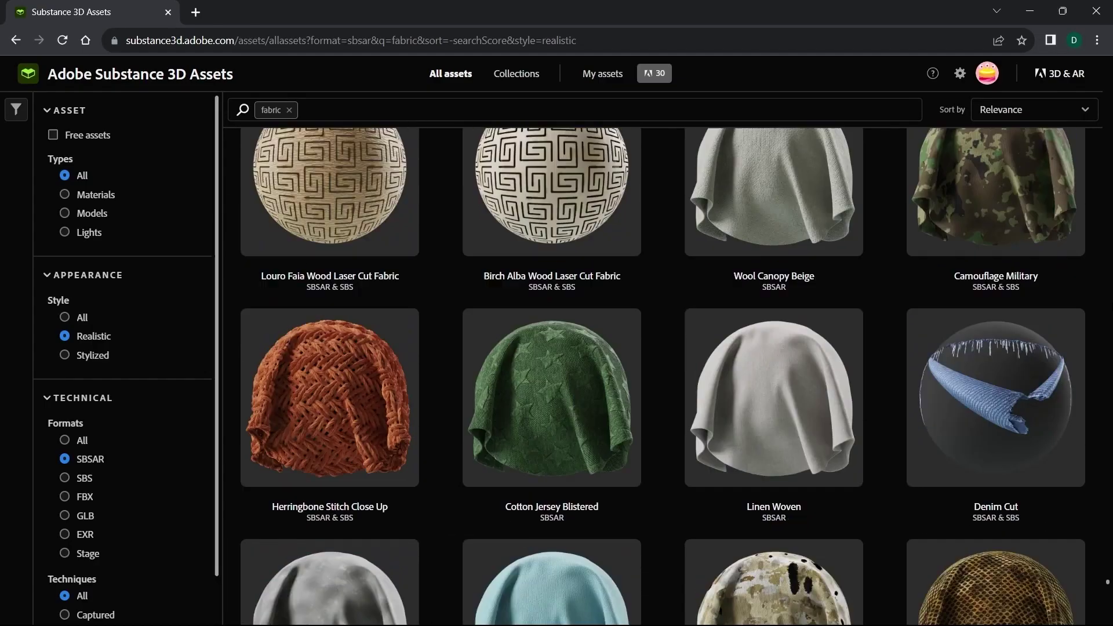
scroll(1005, 271, down, 5)
- Open the Seigaiha fabric asset and look through its preset previews
click(1005, 271)
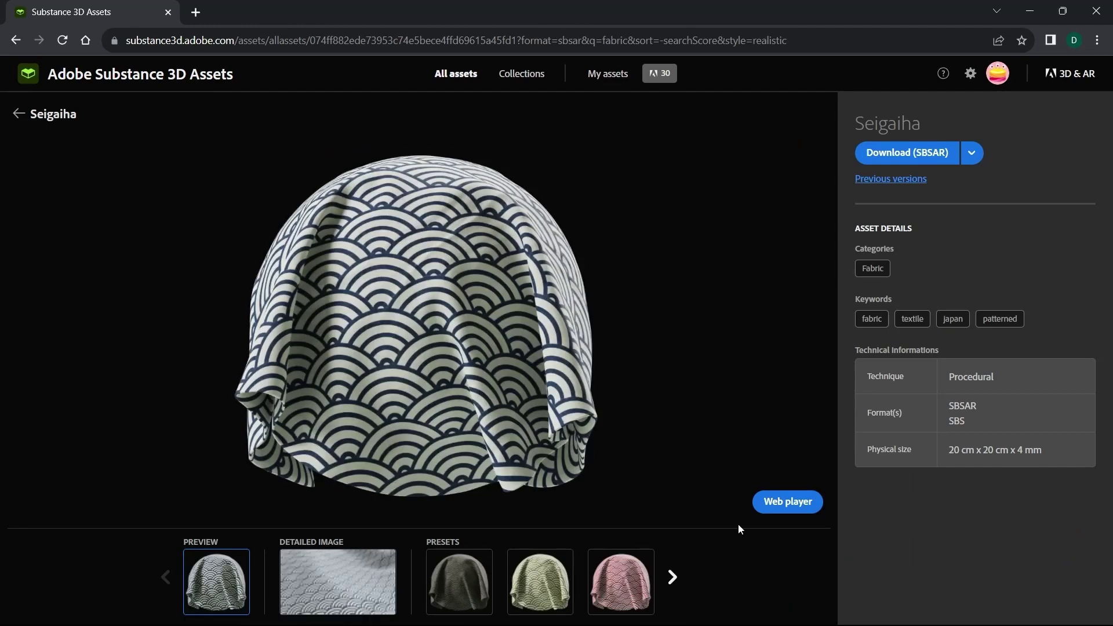
click(672, 578)
click(672, 578)
click(673, 578)
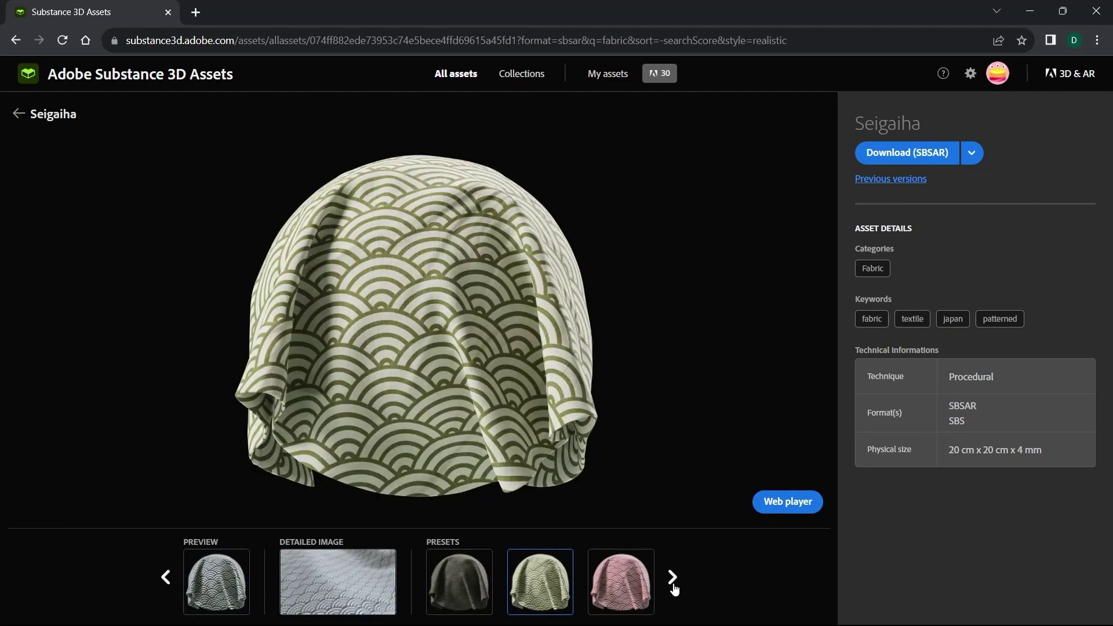
click(672, 578)
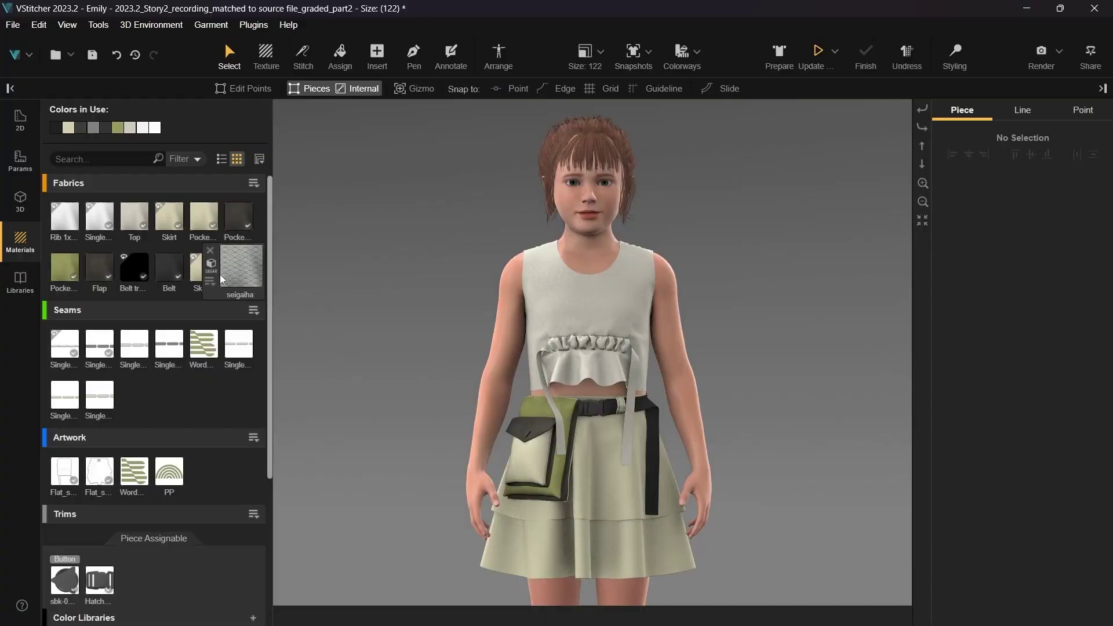
- In VStitcher, duplicate the seigaiha fabric and layer one copy onto the Skirt fabric as a fabric group
click(210, 282)
click(212, 311)
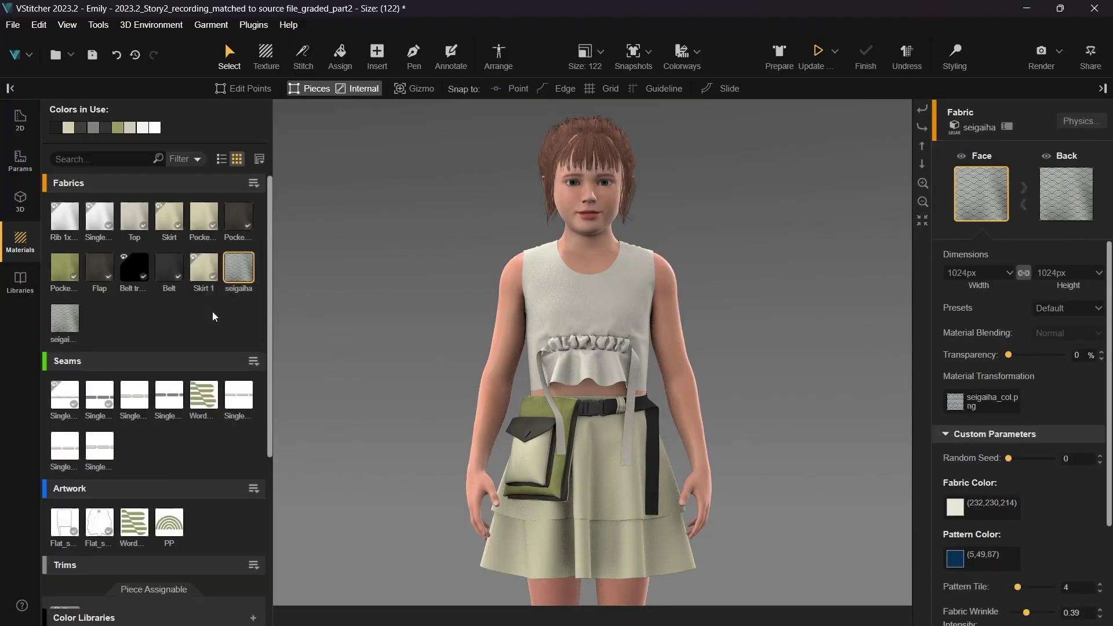
drag(235, 271, 171, 235)
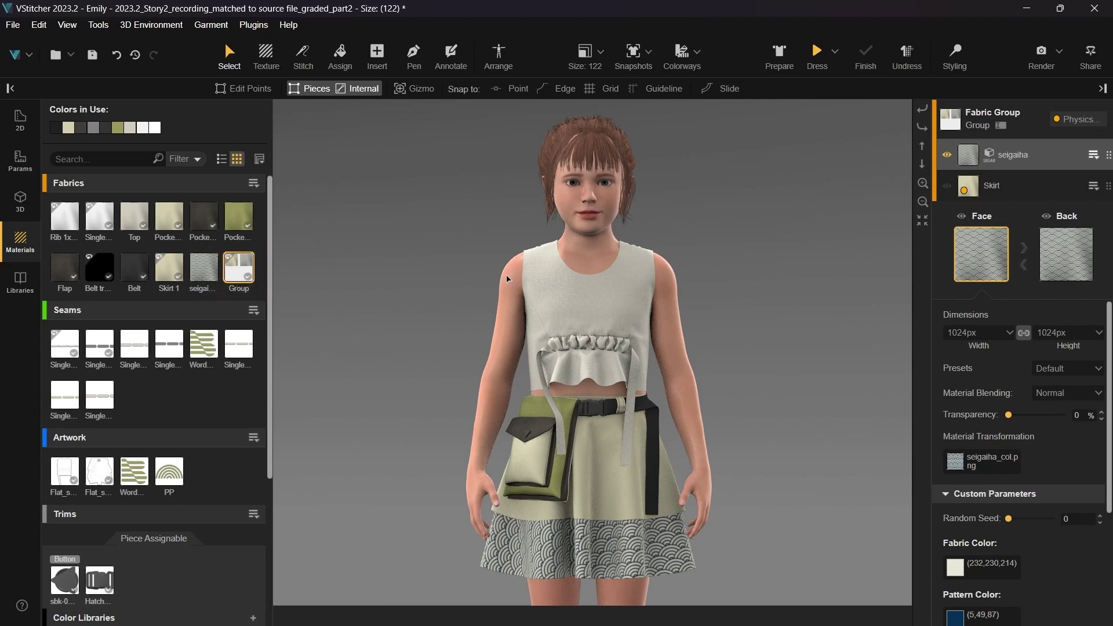
- Apply the Kaki Pattern preset to the skirt hem's seigaiha fabric, with fabric color RGB 199,194,143 and pattern color RGB 117,115,68
click(1071, 369)
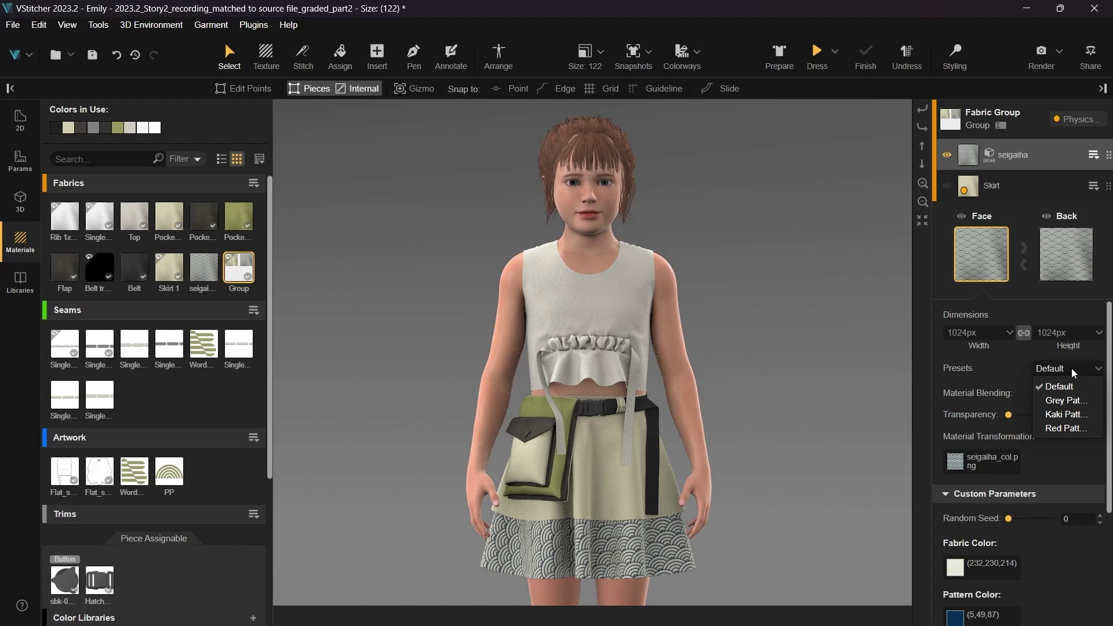
click(1073, 414)
scroll(1020, 441, down, 3)
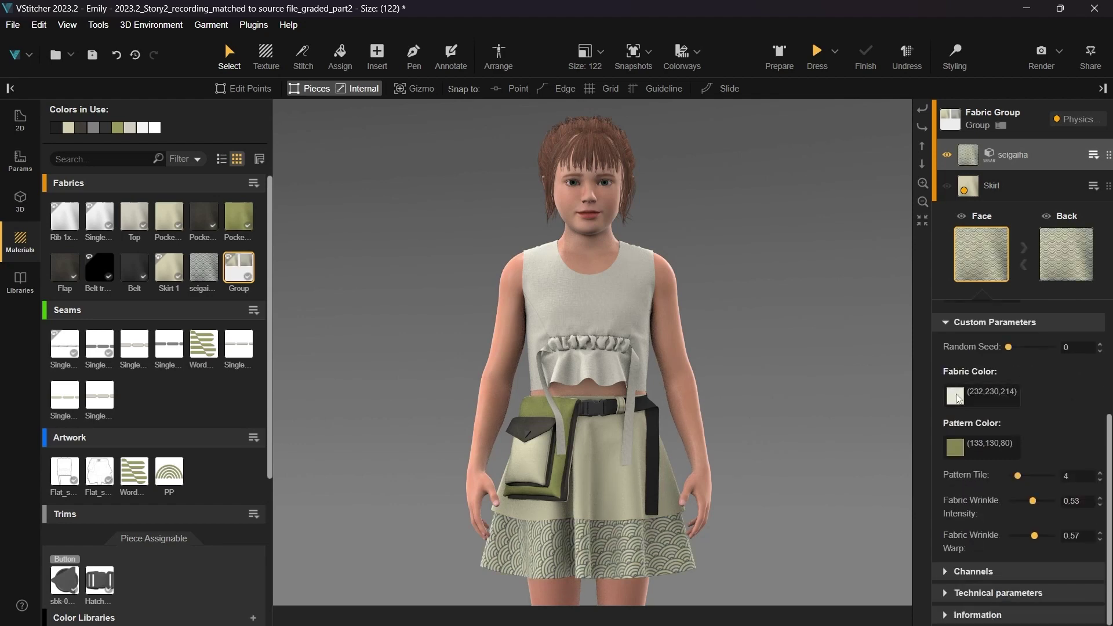
click(957, 397)
click(904, 140)
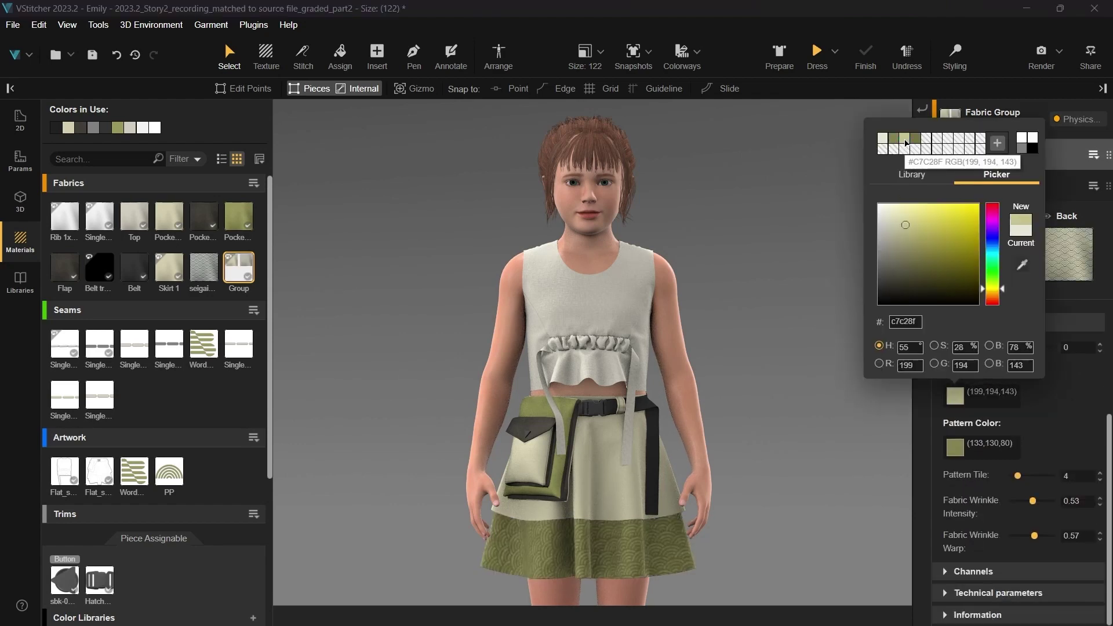
click(956, 446)
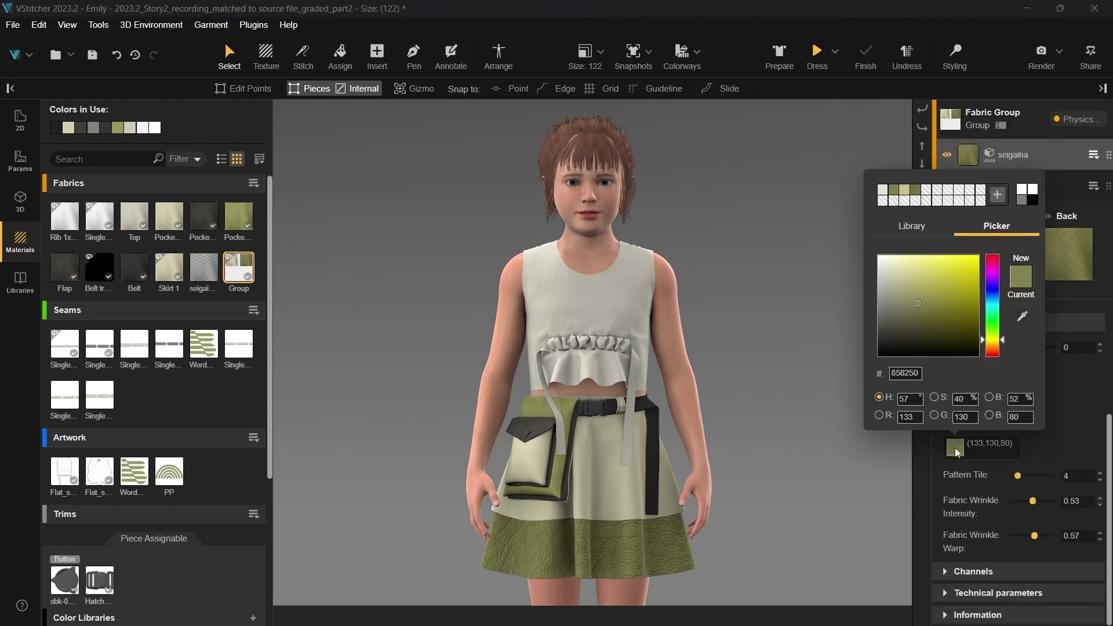
click(917, 192)
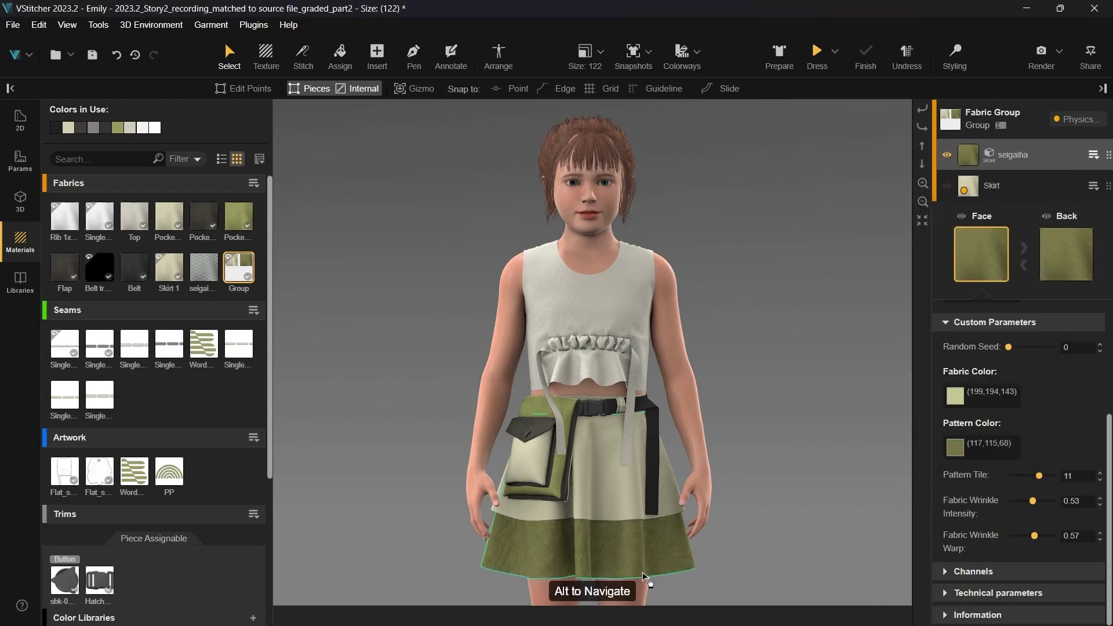
- Set the hem fabric's wrinkle intensity to 1 and its wrinkle warp to 0.55
scroll(649, 583, up, 5)
middle_drag(649, 571, 633, 166)
drag(1039, 476, 1025, 476)
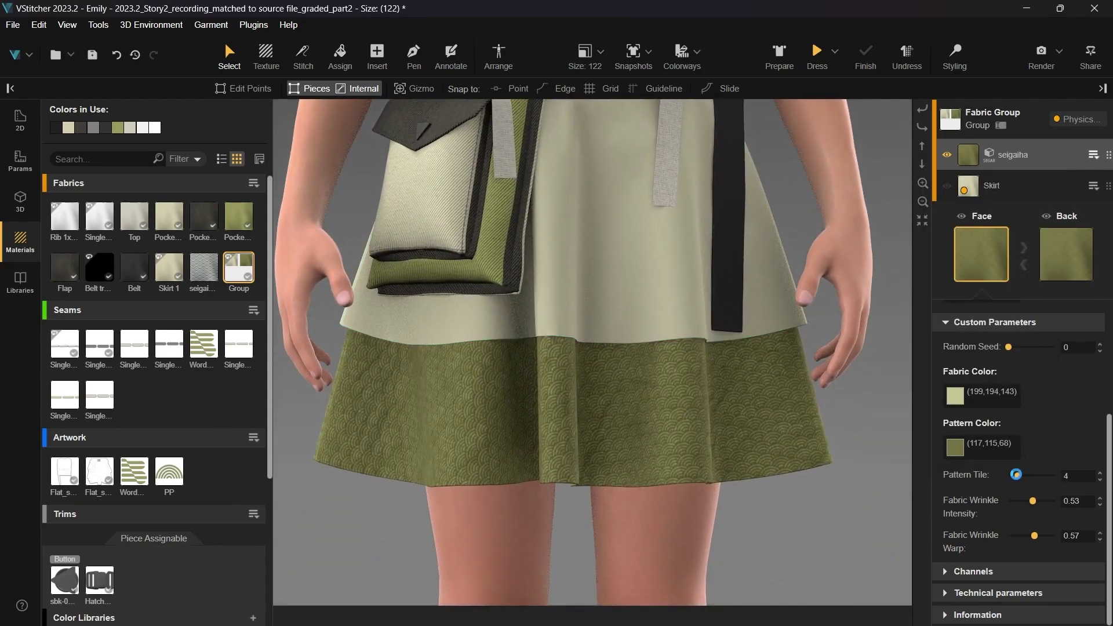
drag(1033, 502, 1034, 536)
- Enlarge the seigaiha pattern on the skirt hem by changing the size percentage in its material transformation
scroll(1044, 470, up, 5)
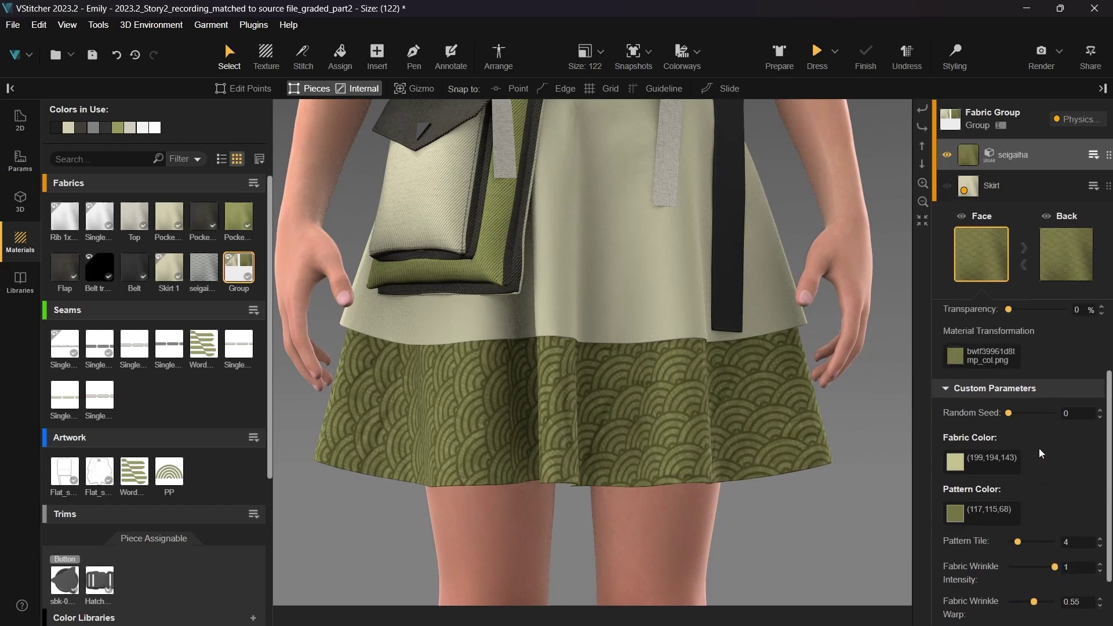
click(955, 436)
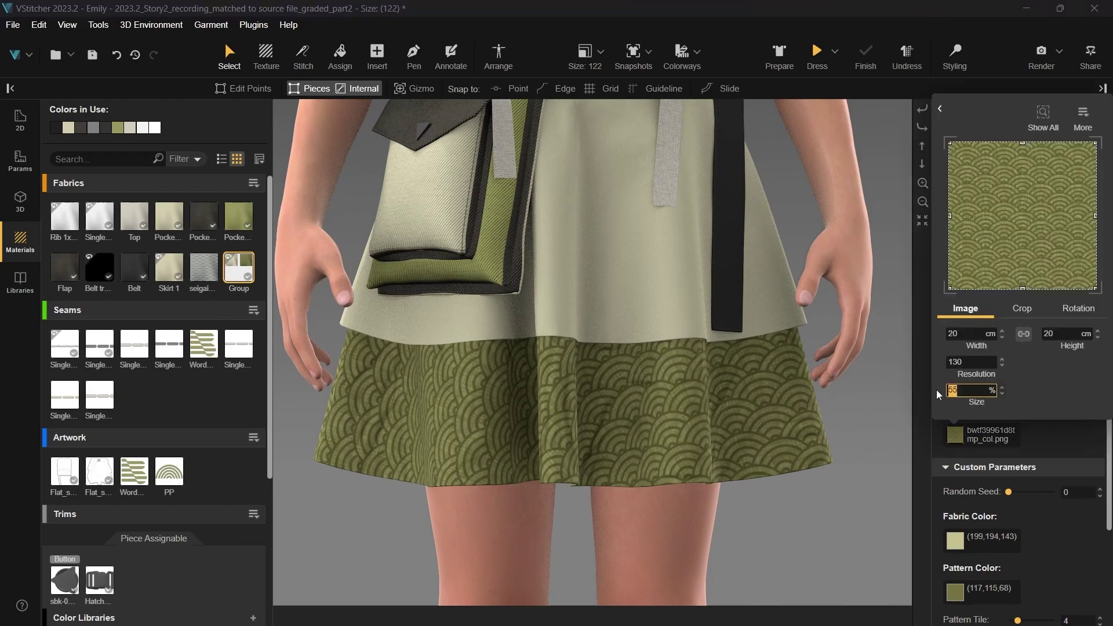
text(36)
key(Return)
click(1029, 441)
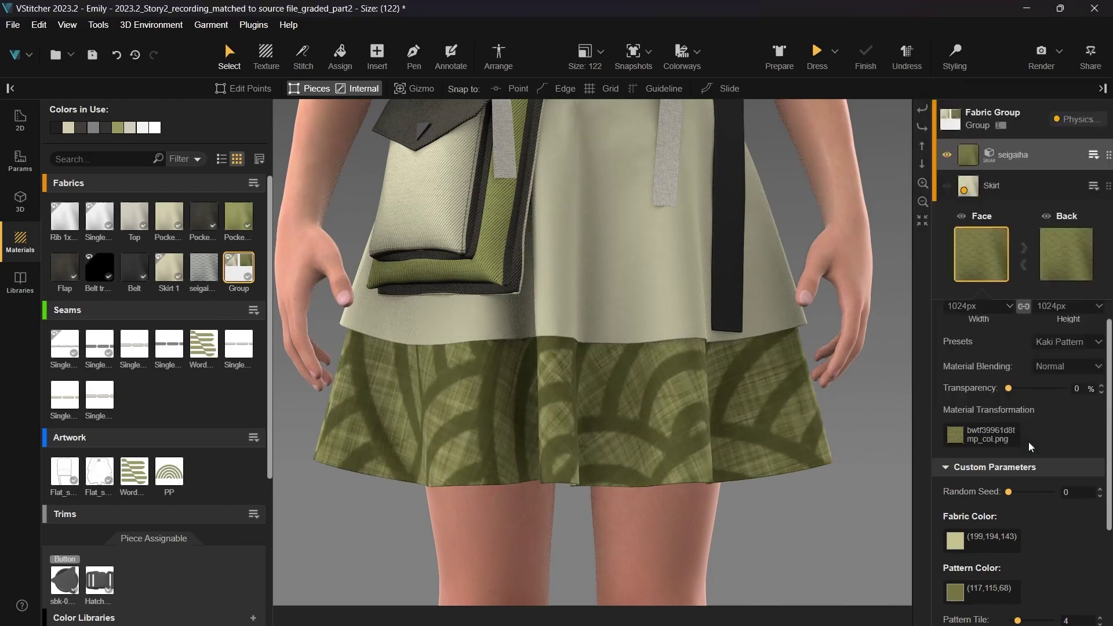
- Look through the hem fabric's channels and try a hue shift of 0.47 in its technical parameters
scroll(1028, 442, down, 5)
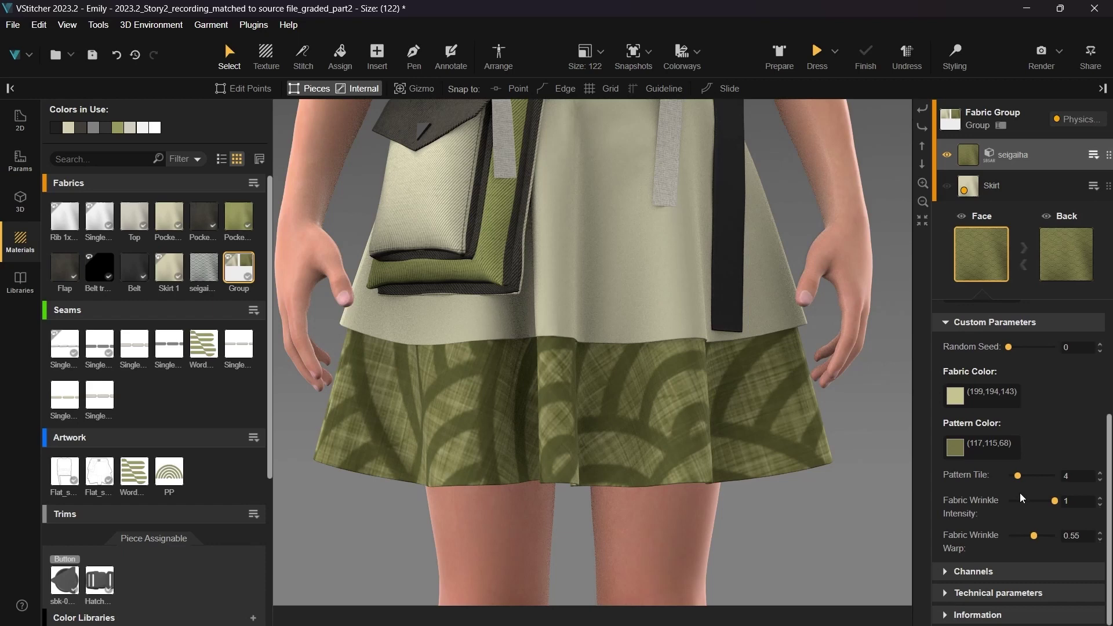
click(1021, 572)
scroll(1022, 572, down, 5)
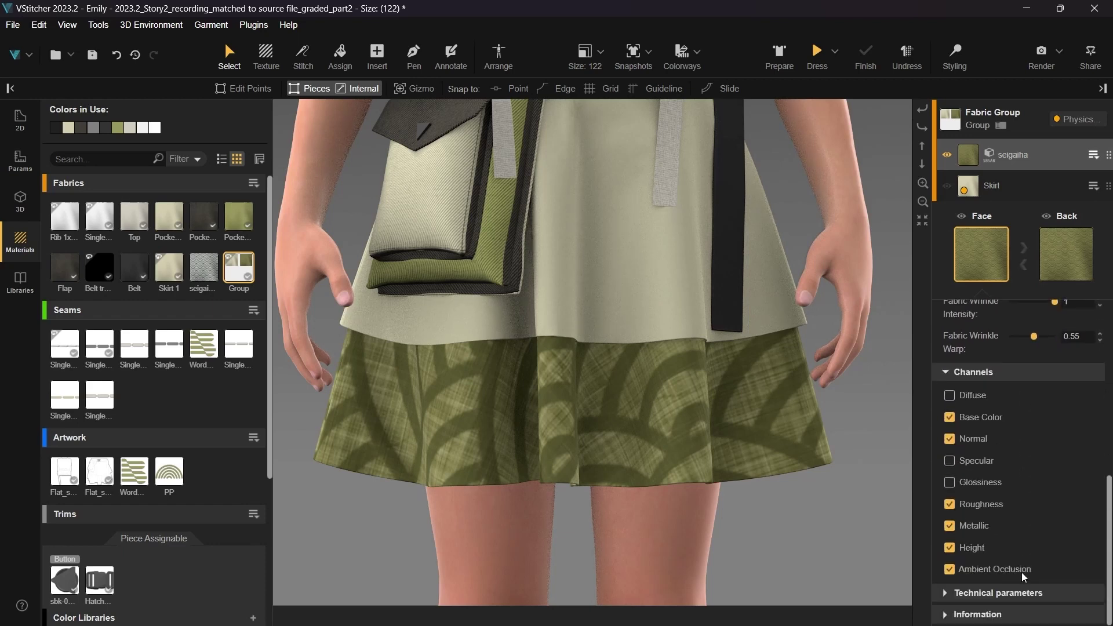
click(1021, 592)
scroll(1020, 592, down, 5)
scroll(1020, 595, down, 3)
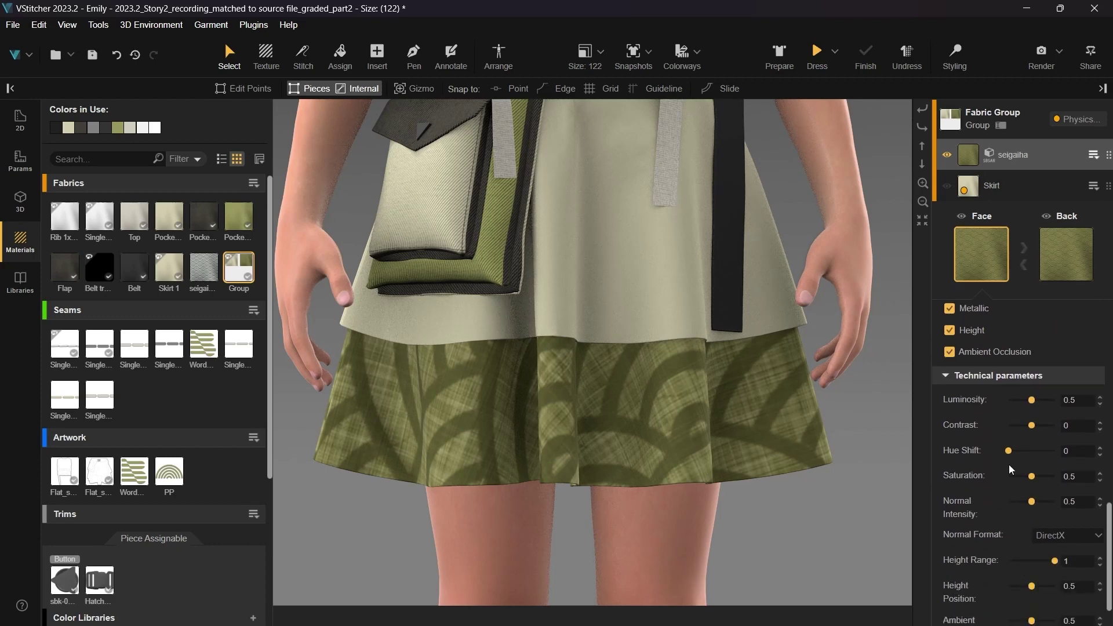
drag(1009, 454, 1025, 454)
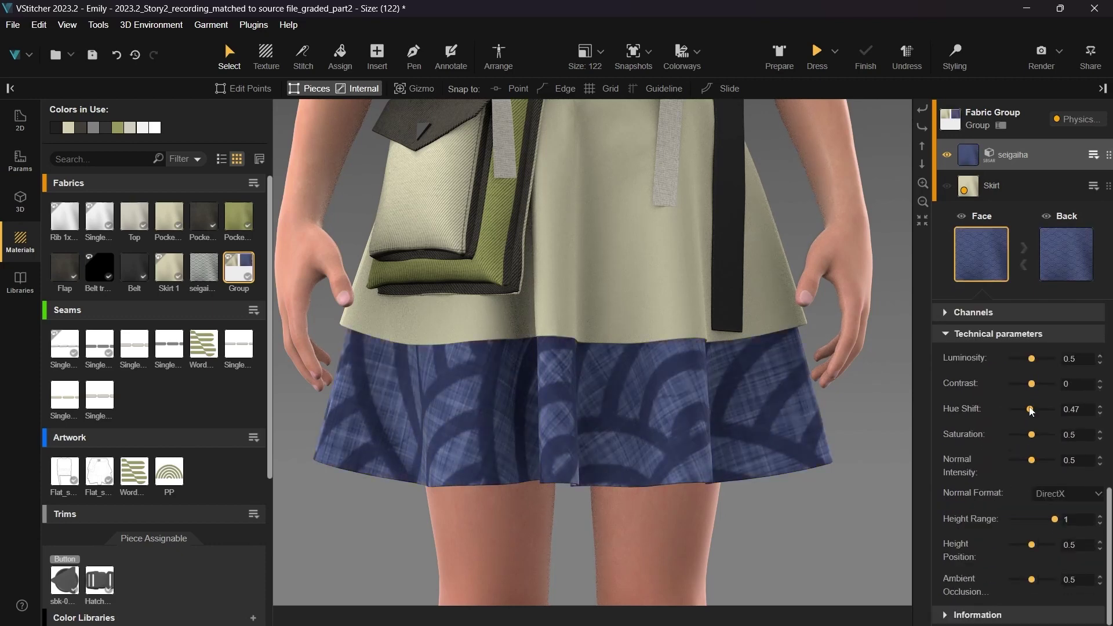
drag(1023, 409, 1031, 385)
- Layer the remaining seigaiha fabric onto the Skirt 1 fabric of the upper skirt and select its layer for editing
scroll(740, 367, down, 3)
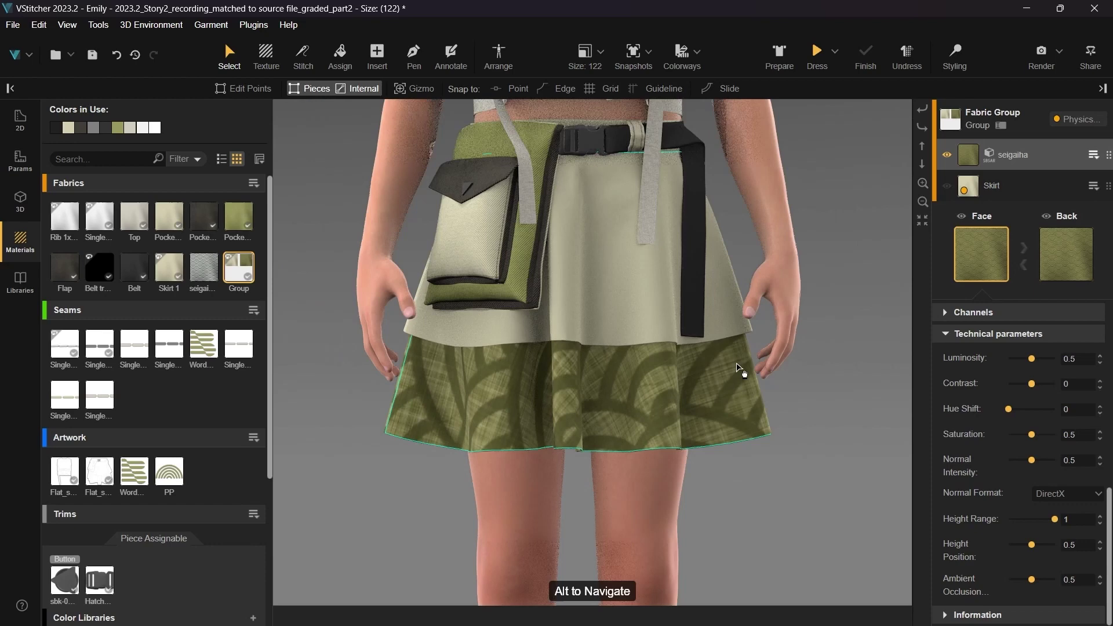
scroll(740, 362, down, 4)
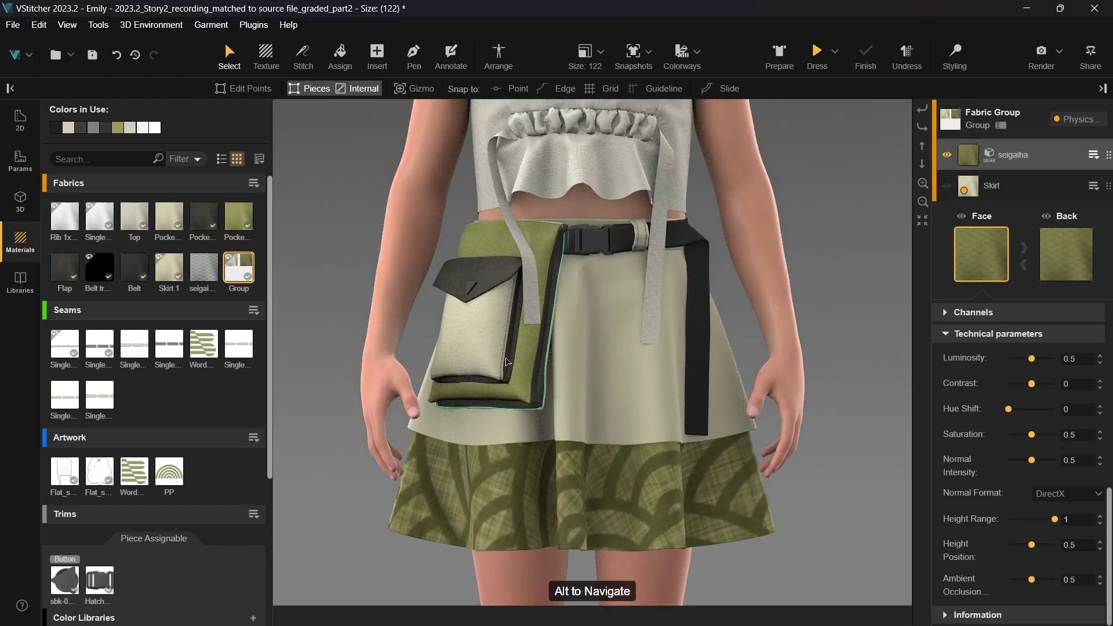
mouse_move(200, 281)
drag(199, 281, 164, 288)
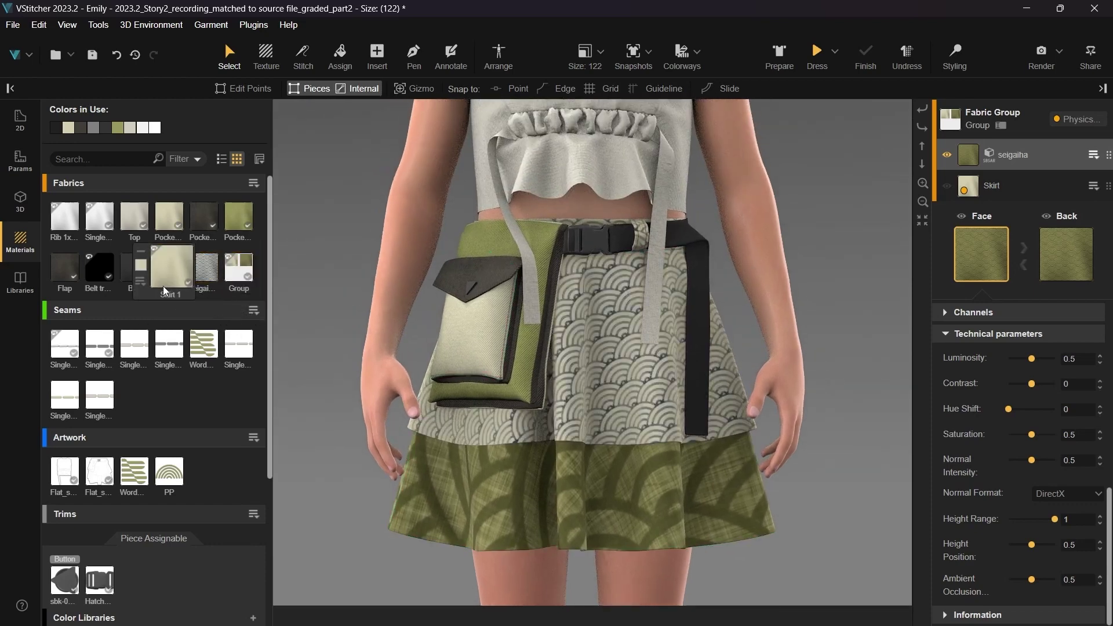
click(203, 268)
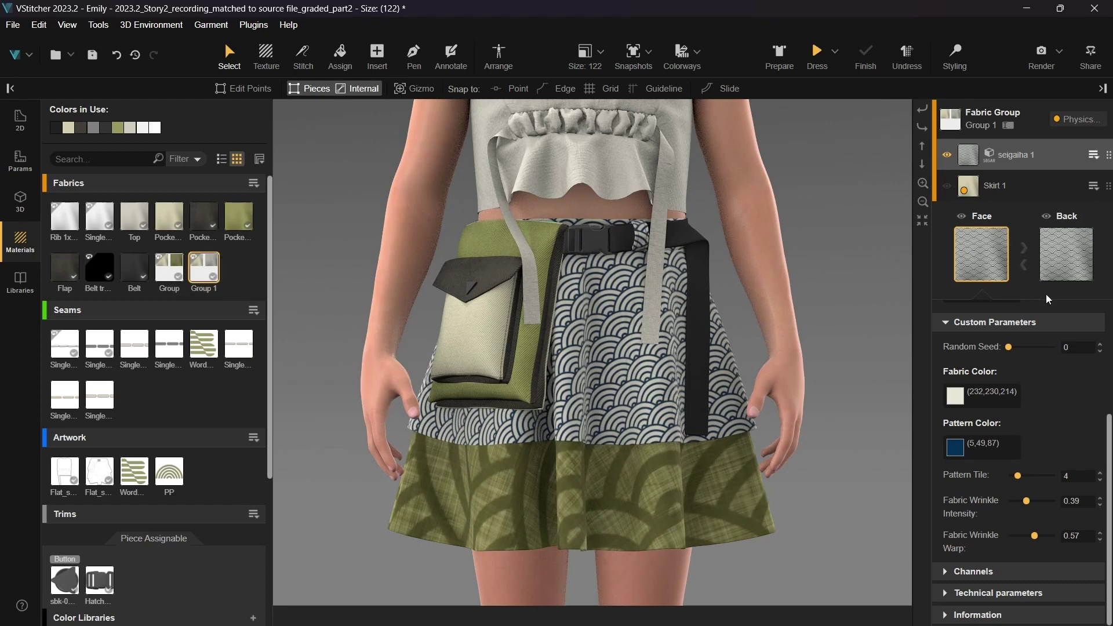
- Apply the Kaki Pattern preset to the upper skirt's seigaiha fabric and set its dimensions to 4096 px
scroll(1069, 343, up, 3)
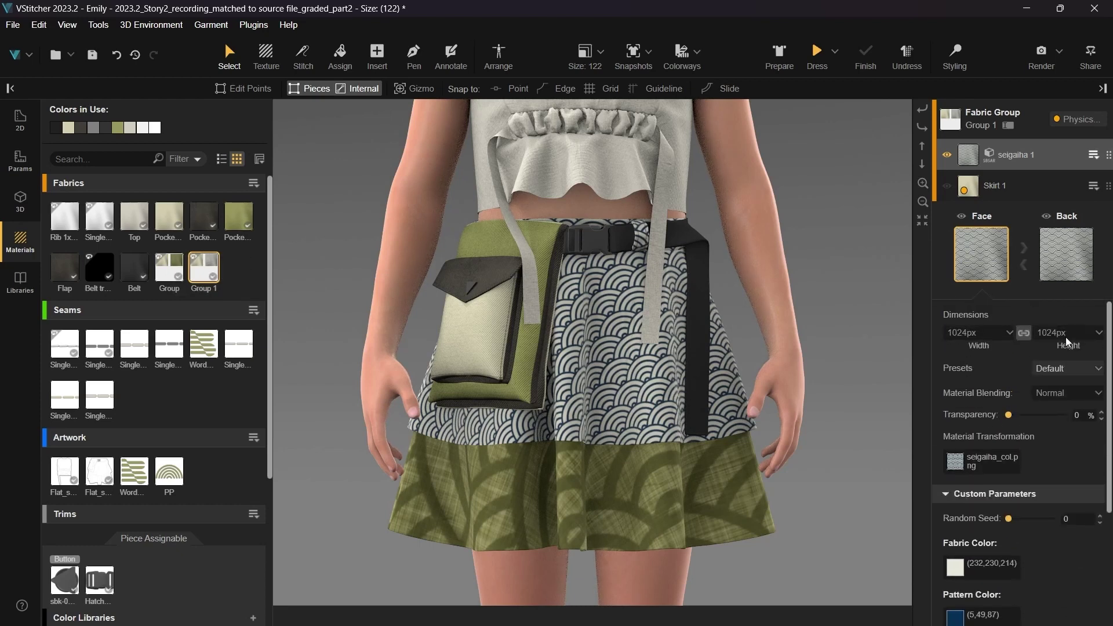
click(1070, 369)
click(1067, 414)
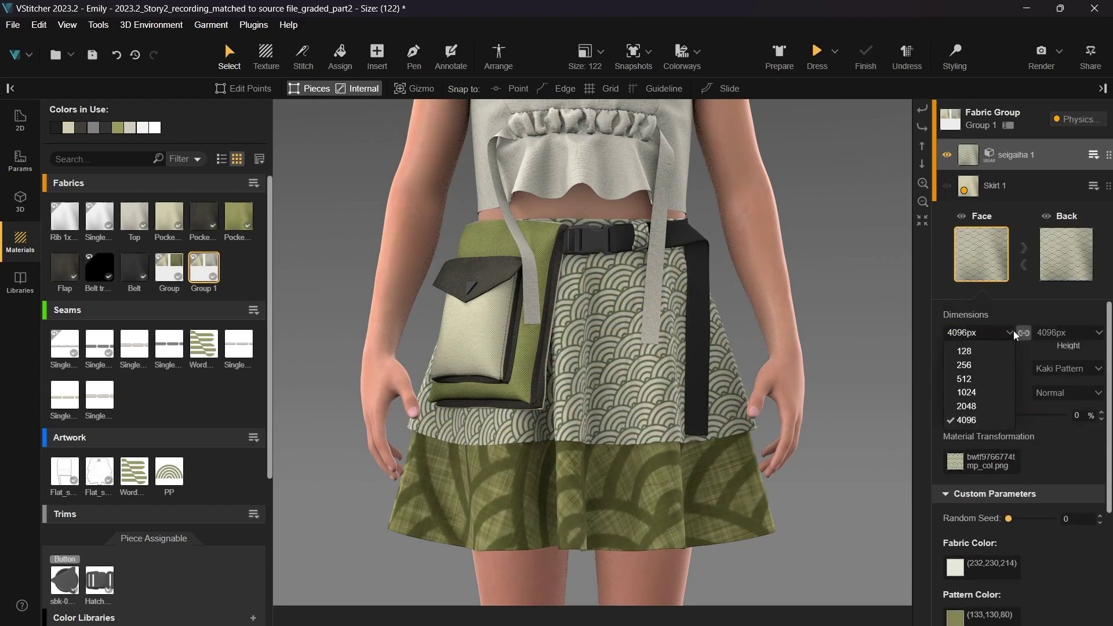
- Scale up the upper skirt's seigaiha pattern through its material transformation size to match the hem
click(957, 460)
drag(969, 417, 940, 418)
text(36)
key(Return)
click(1048, 455)
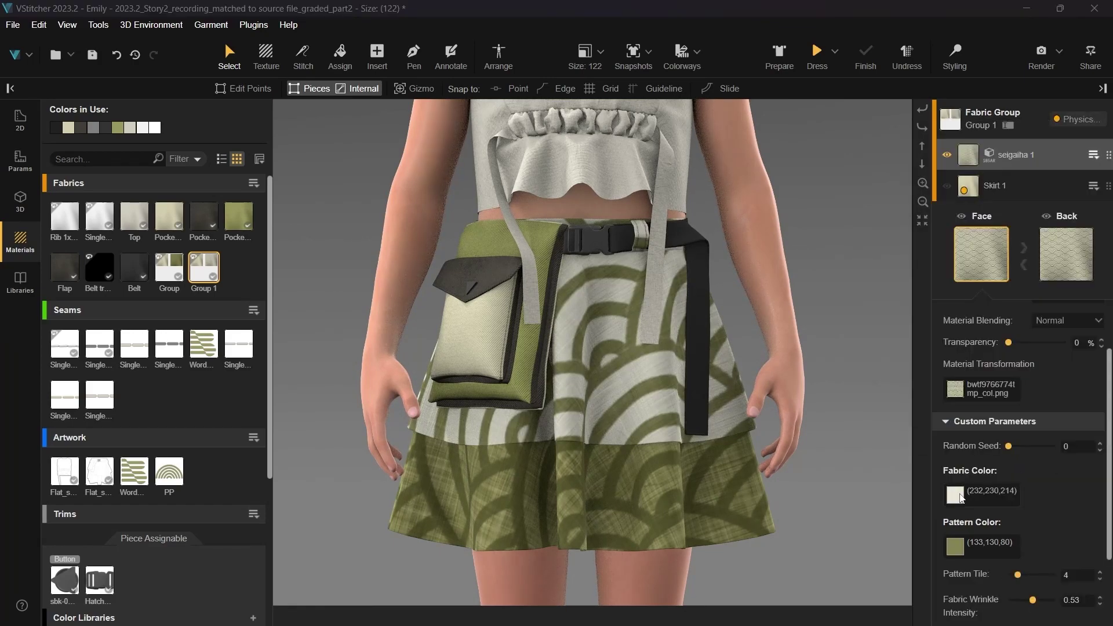
- Set the upper skirt's fabric color to #E8E6D6 and its pattern color to #858250 from the saved swatches
click(955, 495)
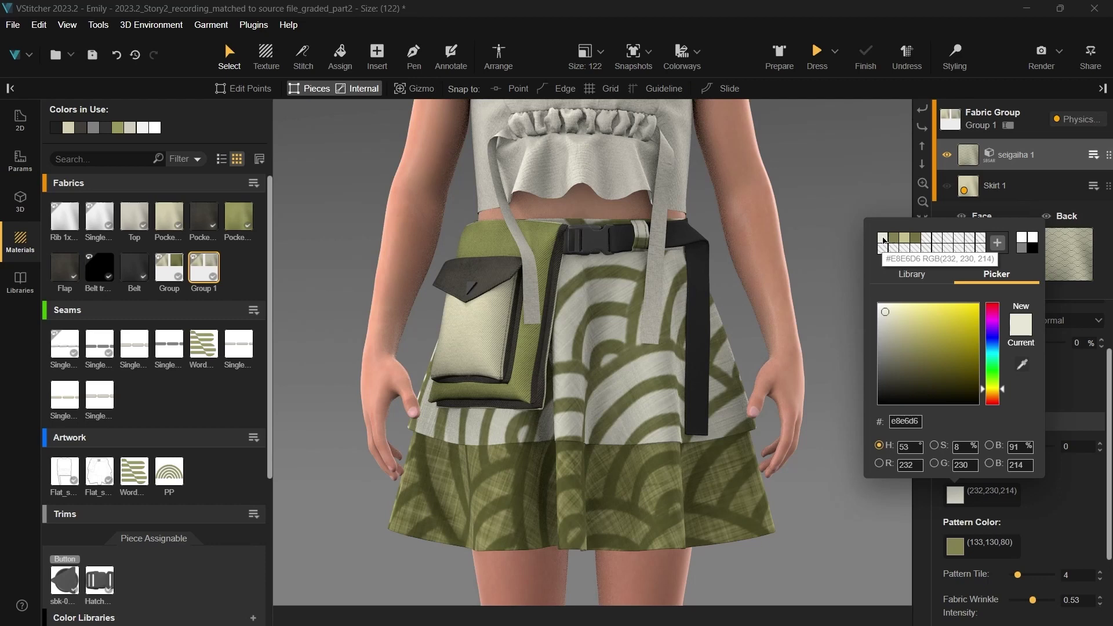
click(955, 546)
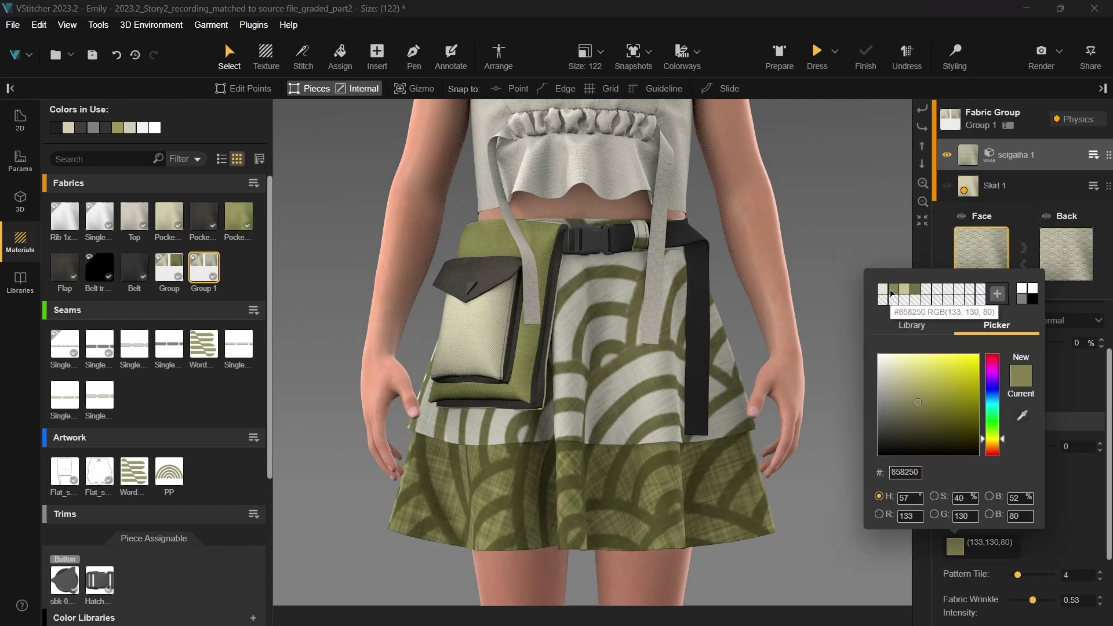
click(892, 292)
- Raise the upper skirt fabric's wrinkle intensity to its maximum
scroll(1038, 504, down, 3)
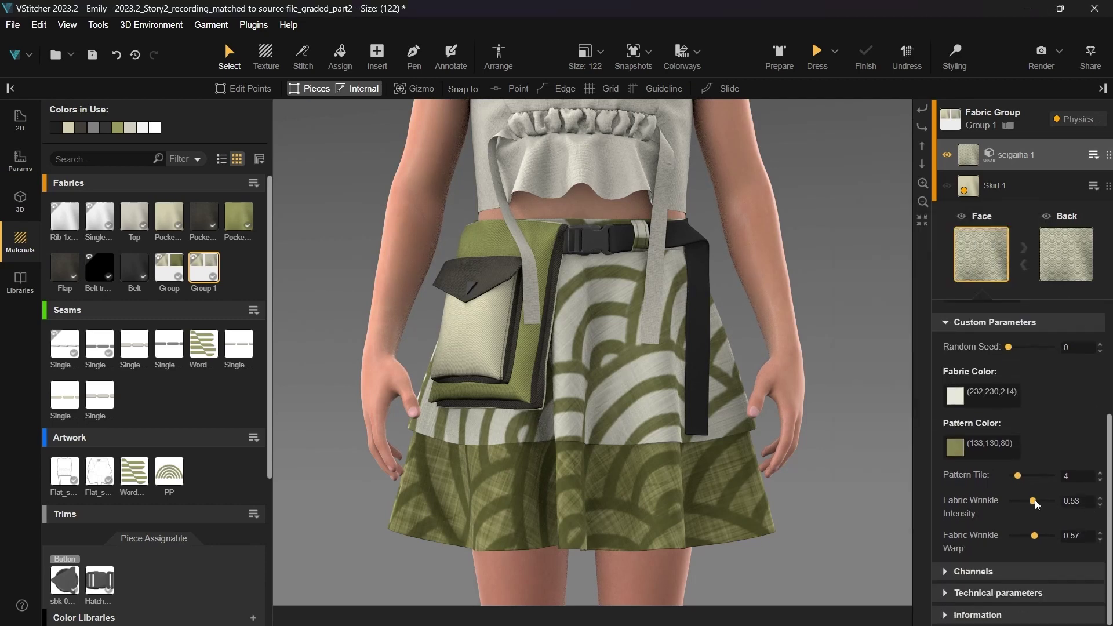
drag(1035, 502, 1062, 502)
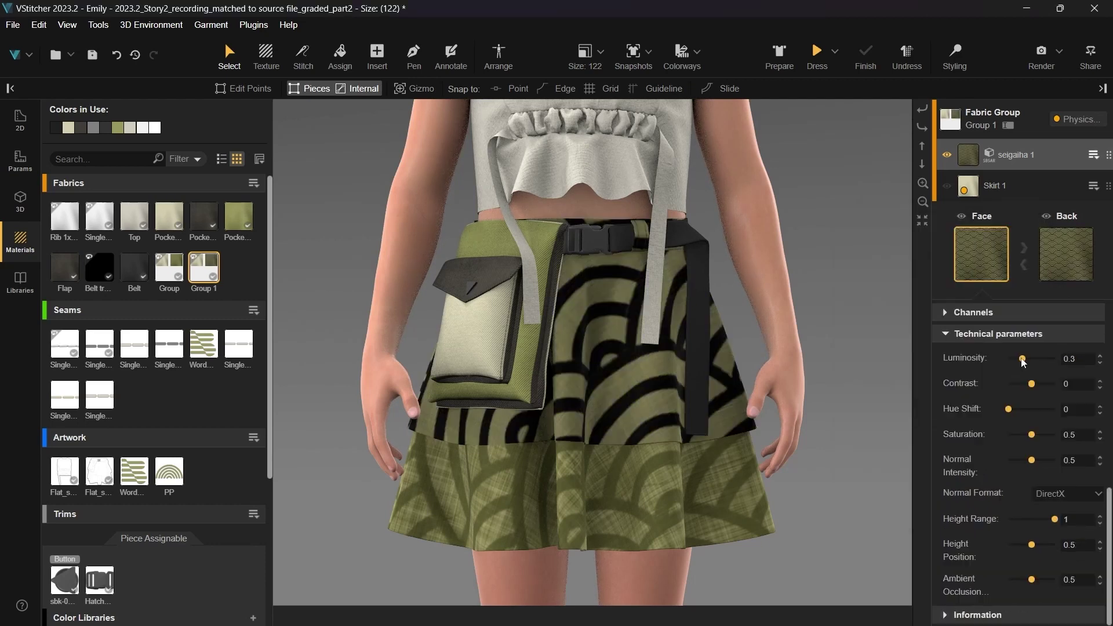
drag(1023, 359, 1031, 358)
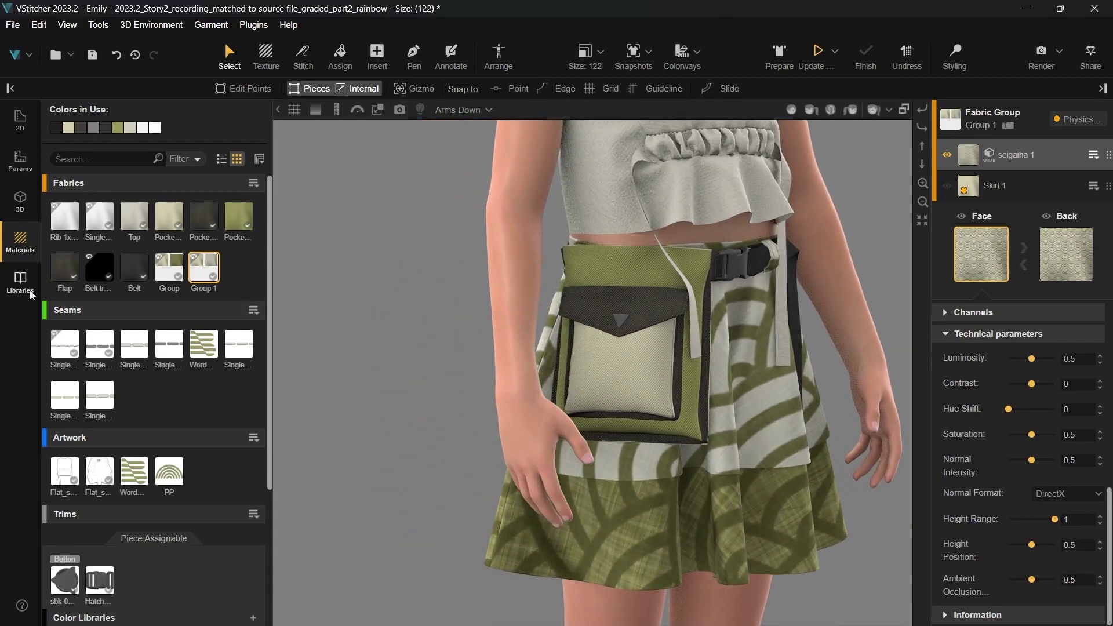
- Add the flat embroidery artwork from the Adobe Substance 3D Assets library and place it on the front pocket, about 9 cm wide
click(32, 294)
click(193, 115)
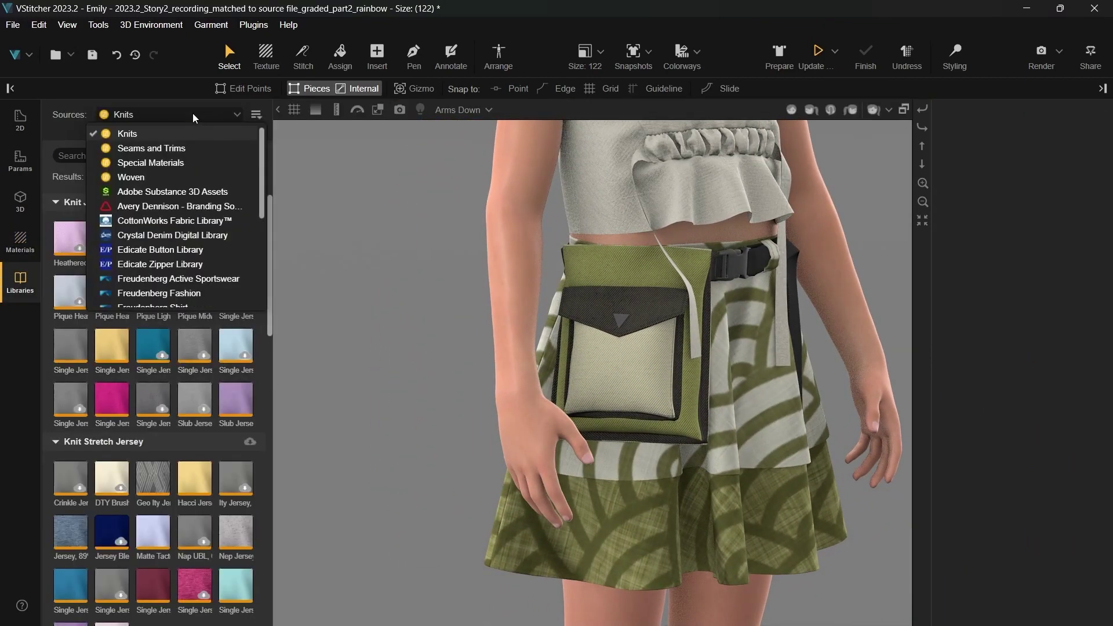
click(185, 192)
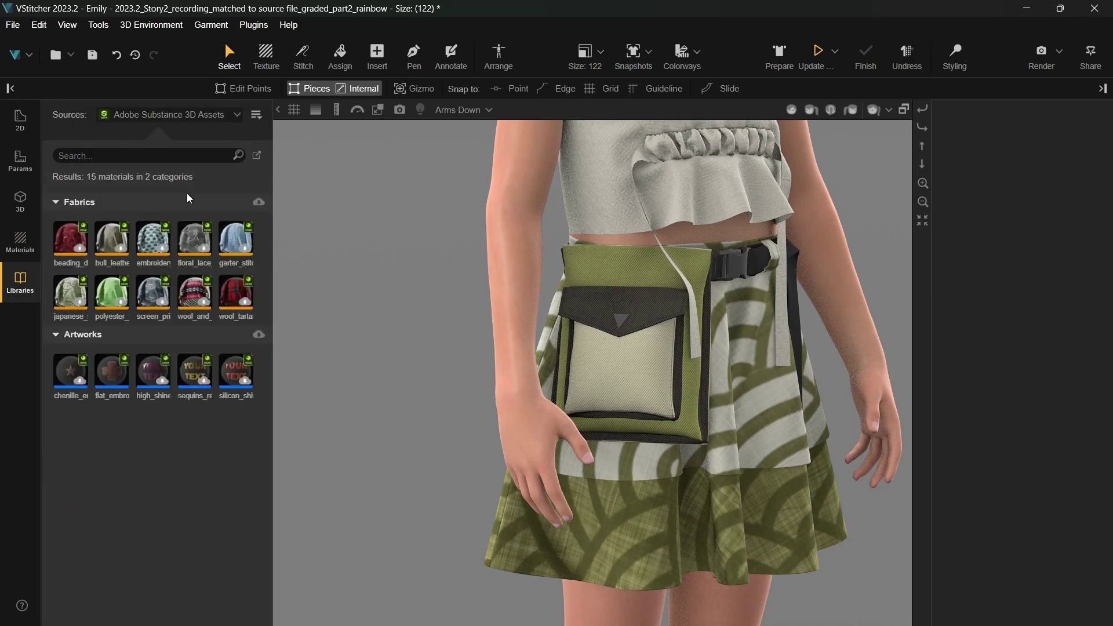
click(100, 353)
click(20, 241)
drag(204, 472, 625, 385)
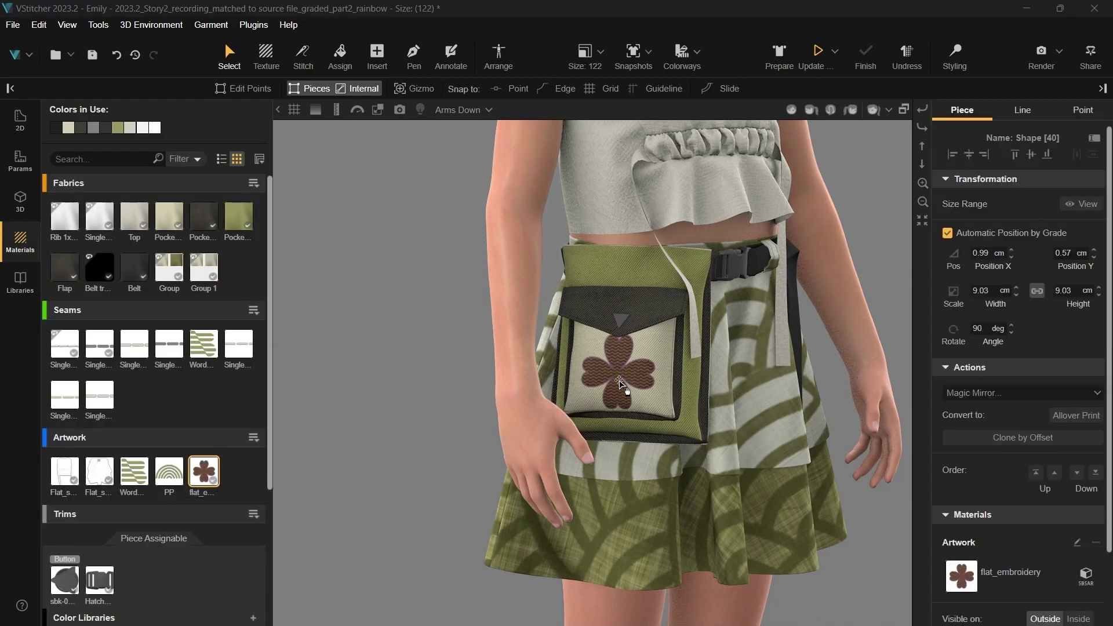
- Set the inner color of the pocket's flat embroidery artwork to #E8E6D6
scroll(625, 387, up, 5)
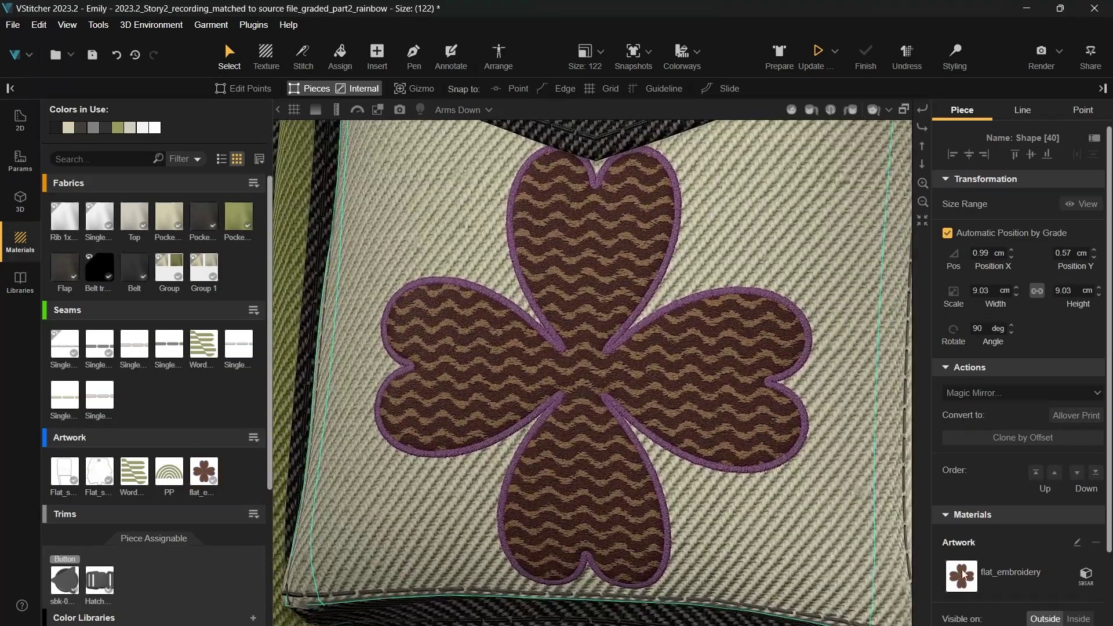
click(962, 575)
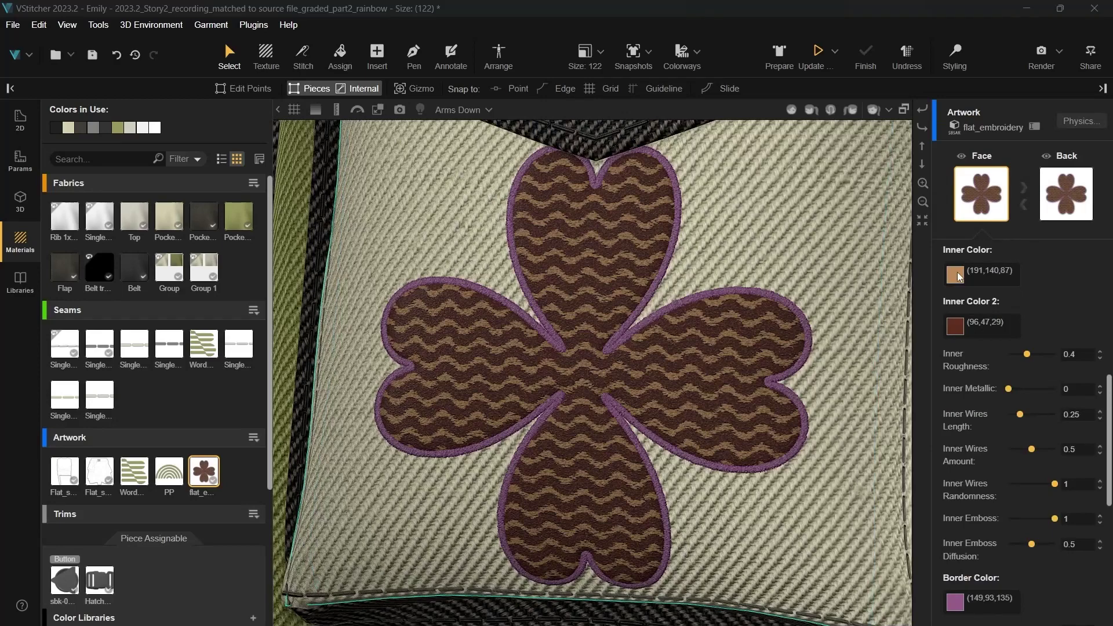
click(955, 275)
click(882, 313)
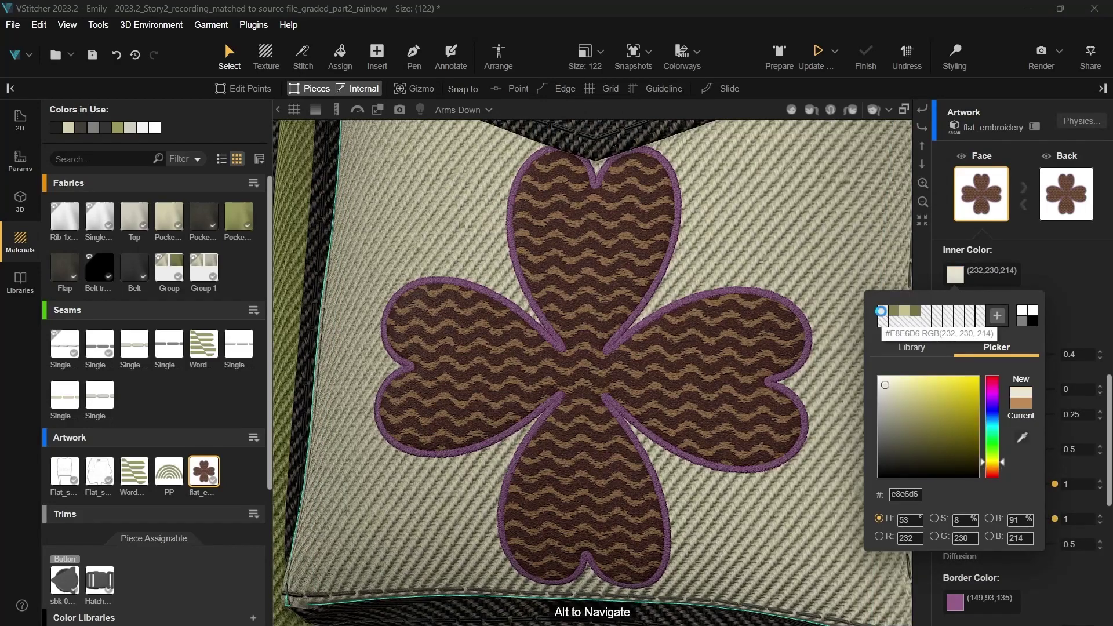
- Set the pocket embroidery's second inner color to the yellow-green #CFC676
click(955, 275)
click(955, 326)
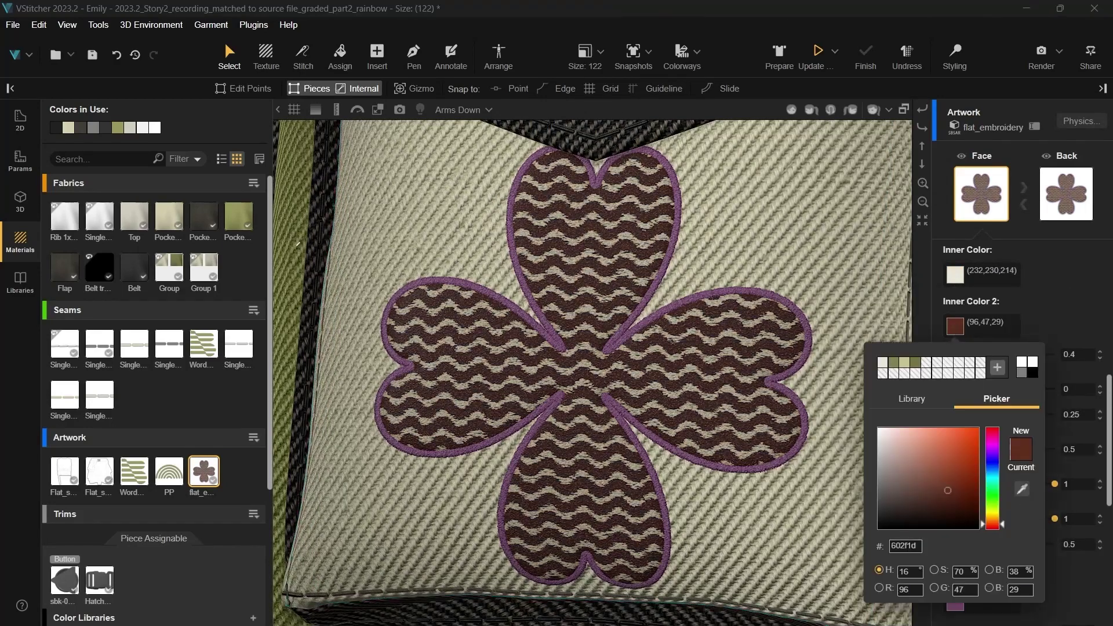
click(993, 513)
click(921, 476)
click(920, 448)
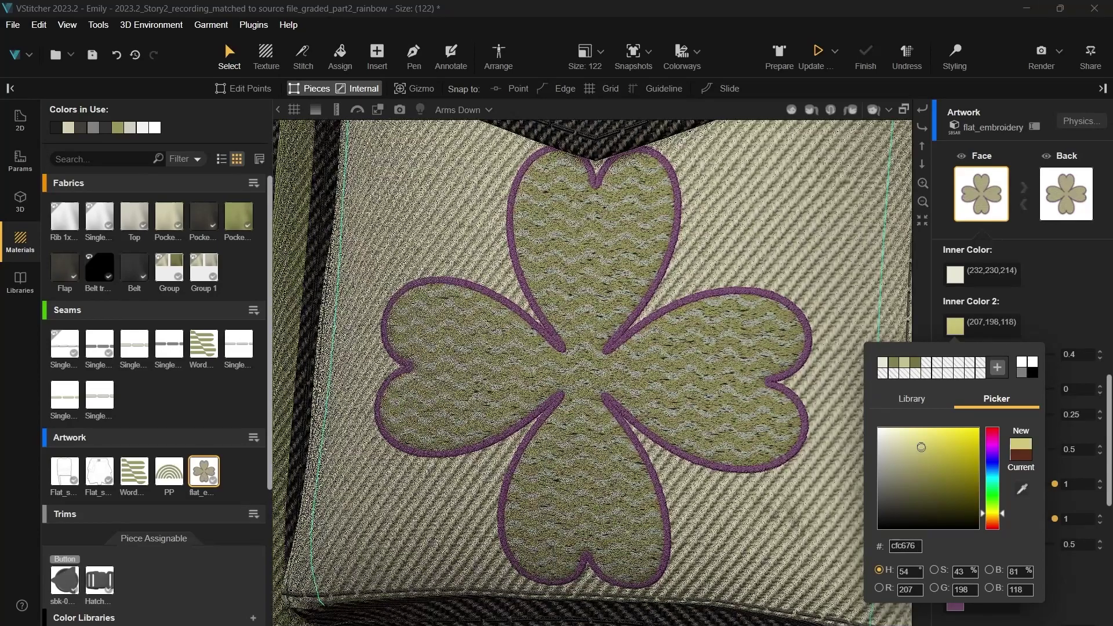
- Set the border color of the pocket embroidery to the saved olive swatch #757344
scroll(972, 411, down, 4)
click(955, 389)
click(922, 131)
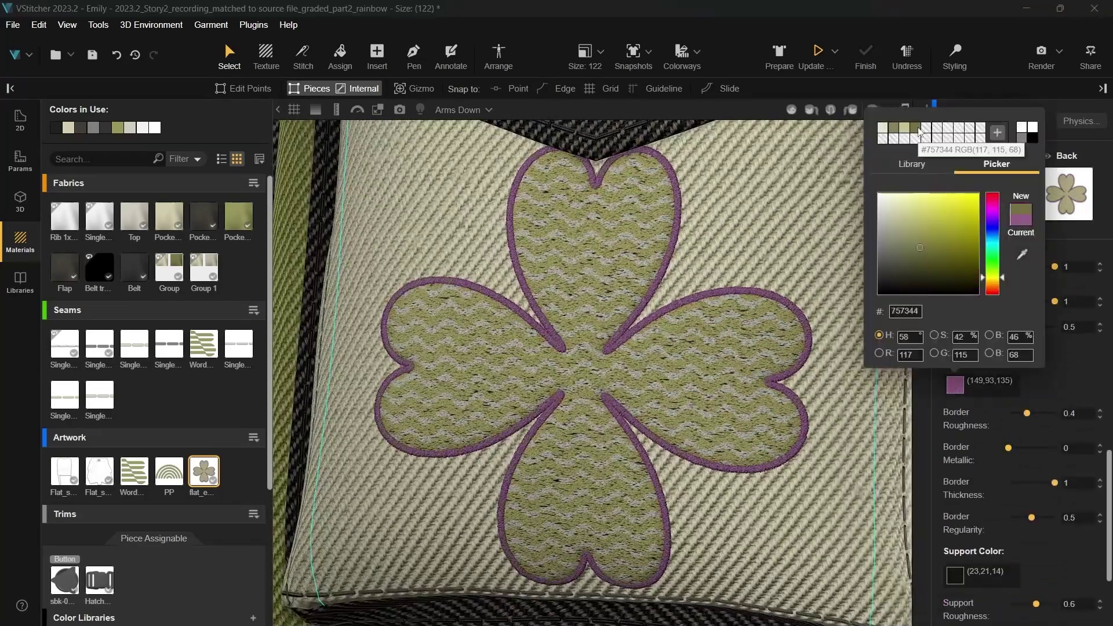
click(1085, 363)
- Switch the pocket embroidery's mask input to Custom Mask and load PP_mask_rainbow as the mask image
scroll(1085, 364, up, 6)
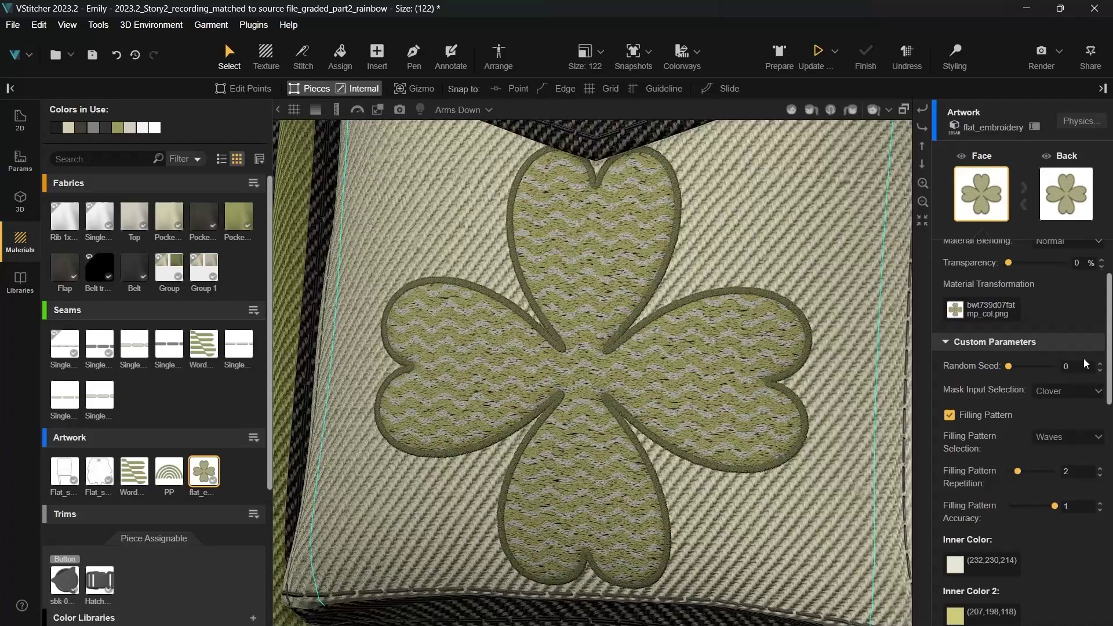
click(1084, 391)
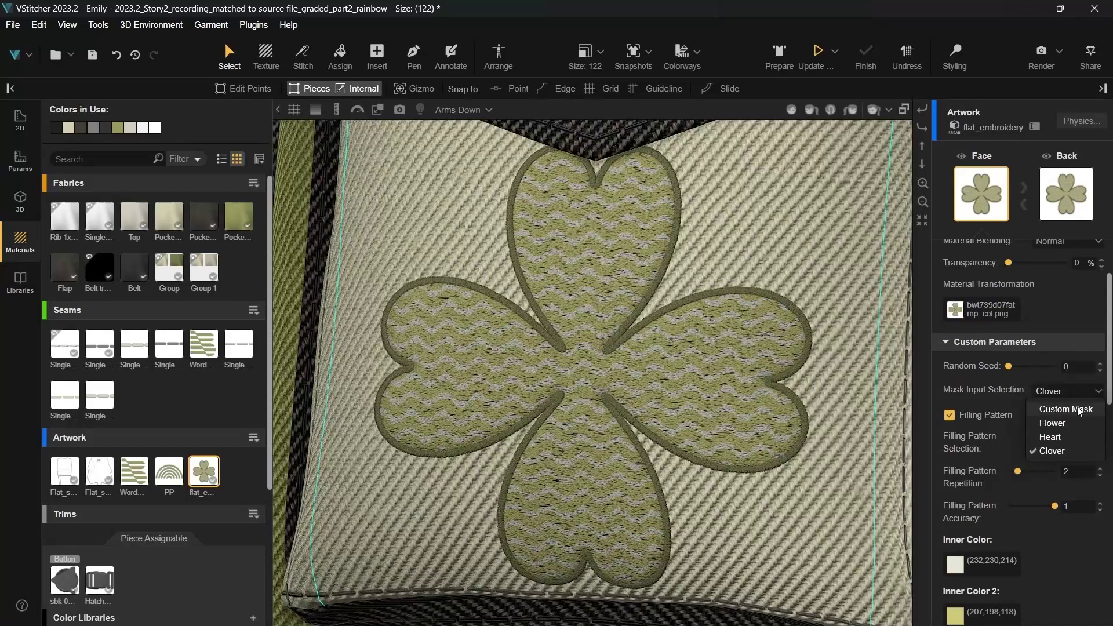
click(1078, 409)
scroll(1078, 411, down, 10)
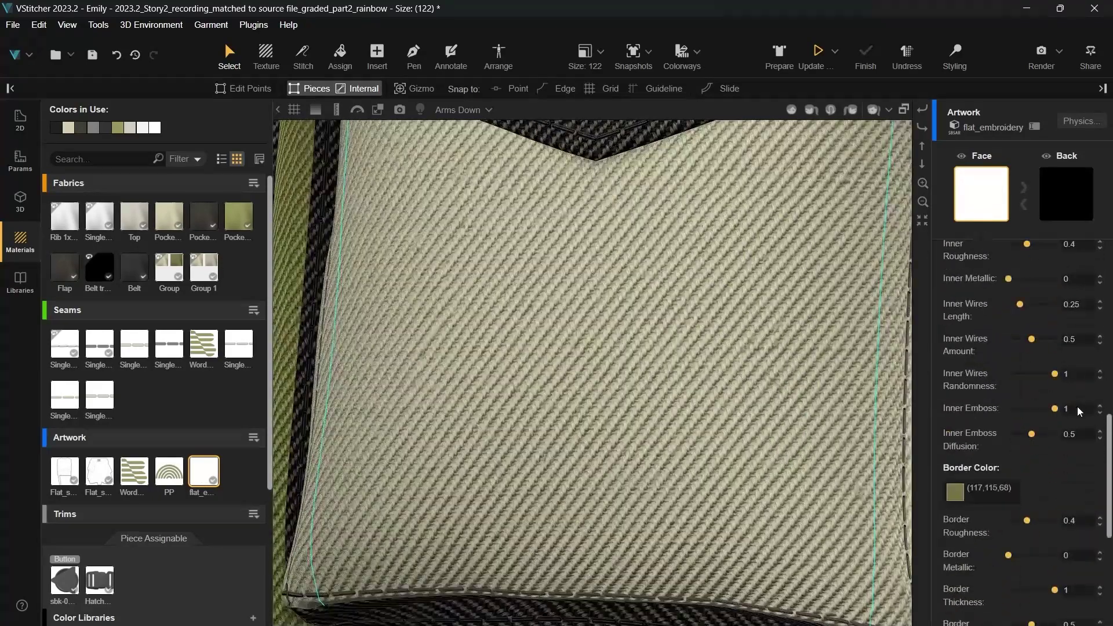
click(1065, 517)
click(941, 204)
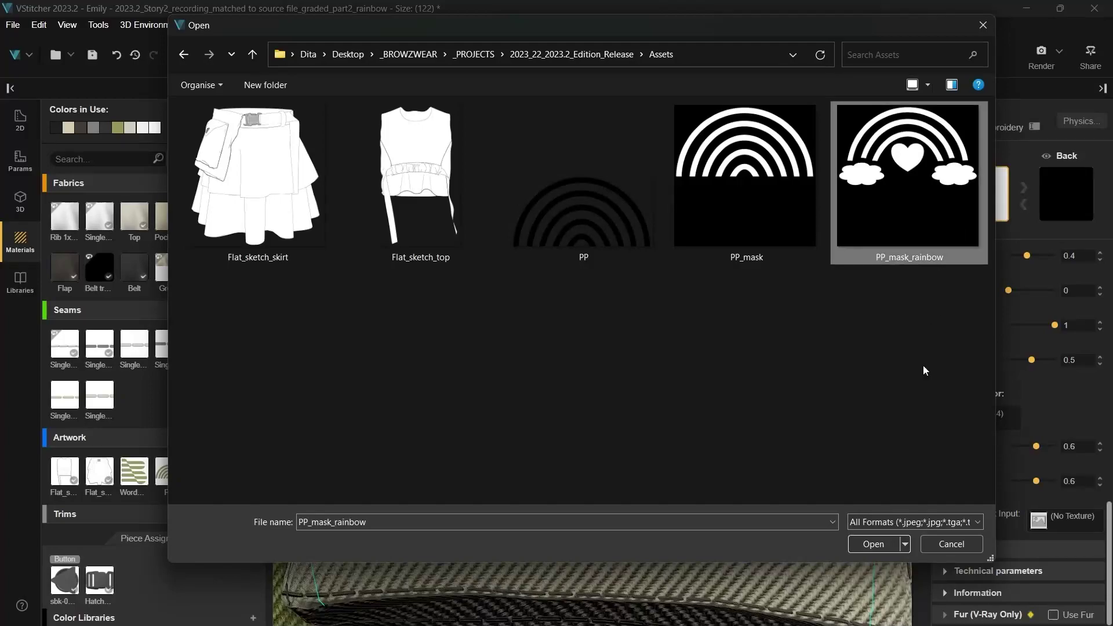
click(873, 545)
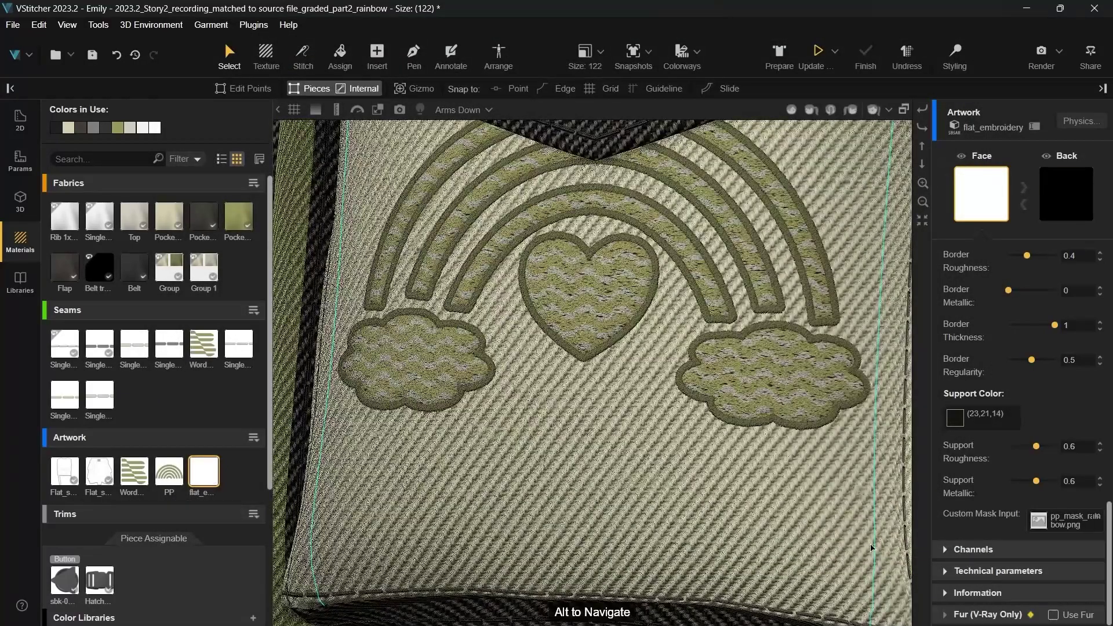
- Change the filling pattern of the rainbow embroidery to Checker
scroll(1004, 326, up, 10)
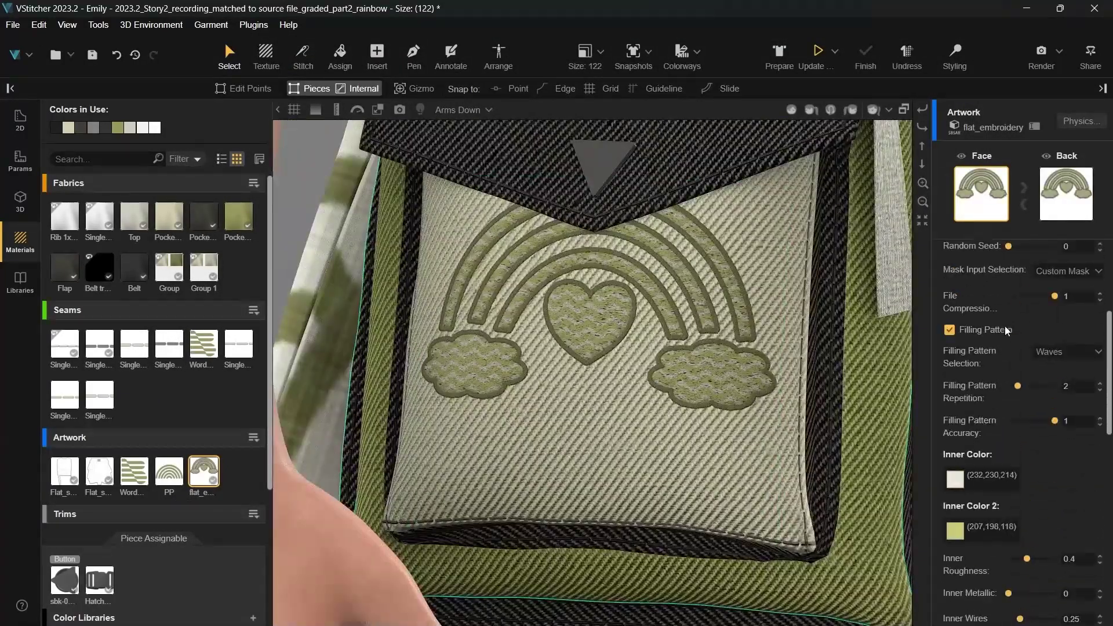
click(1049, 421)
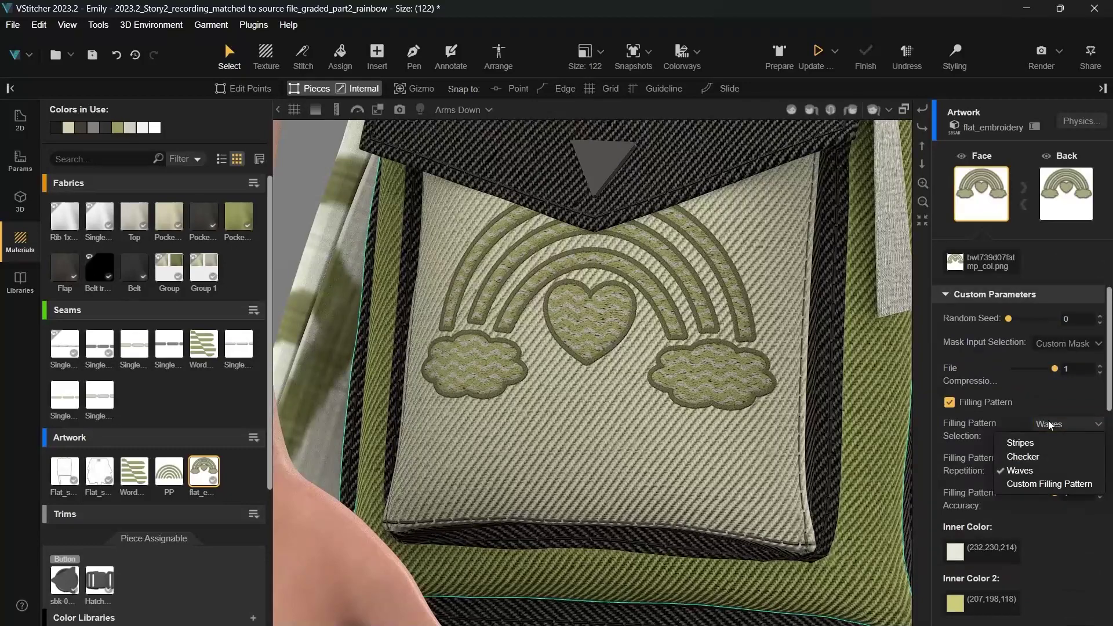
click(1042, 456)
- Resize the rainbow embroidery to 7.22 by 7.22 cm and reposition it on the pocket below the flap
click(956, 263)
drag(978, 573, 913, 569)
text(20)
key(Return)
click(692, 377)
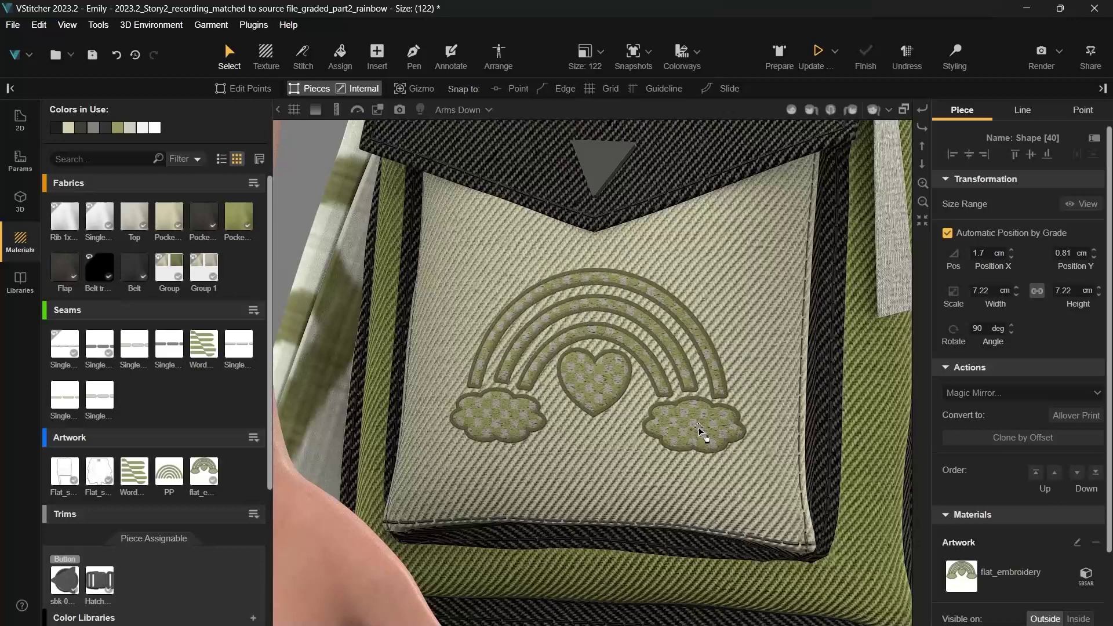
scroll(753, 380, down, 10)
drag(876, 426, 814, 425)
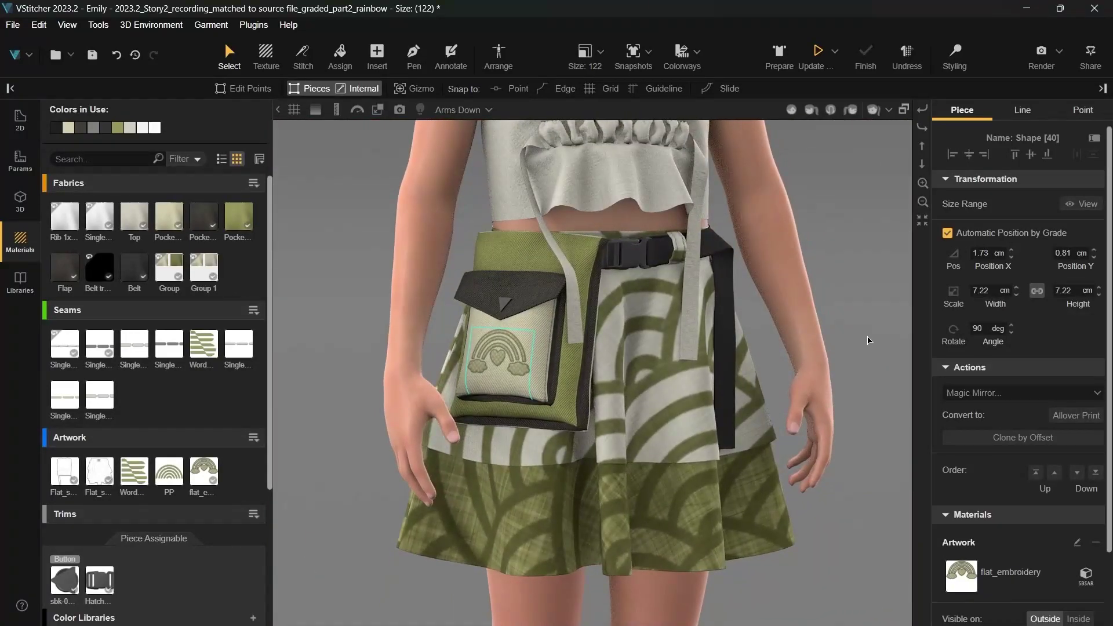
- Switch to Adobe Substance 3D Sampler and import Logo_Rainbow_Green into the material with the Use as bitmap template
key(super+Tab)
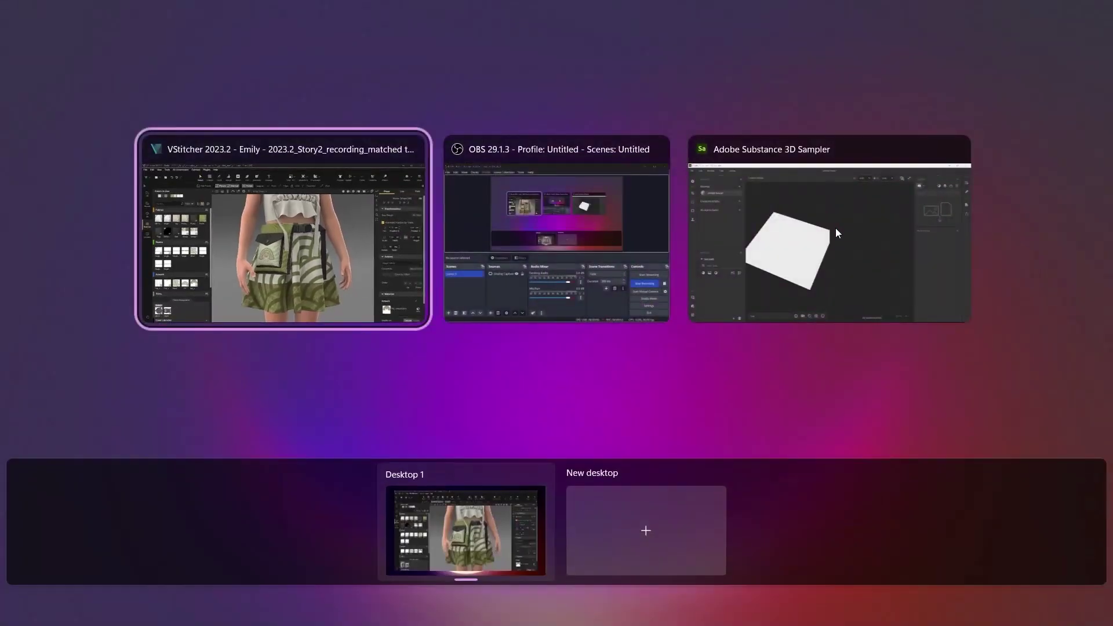
click(836, 228)
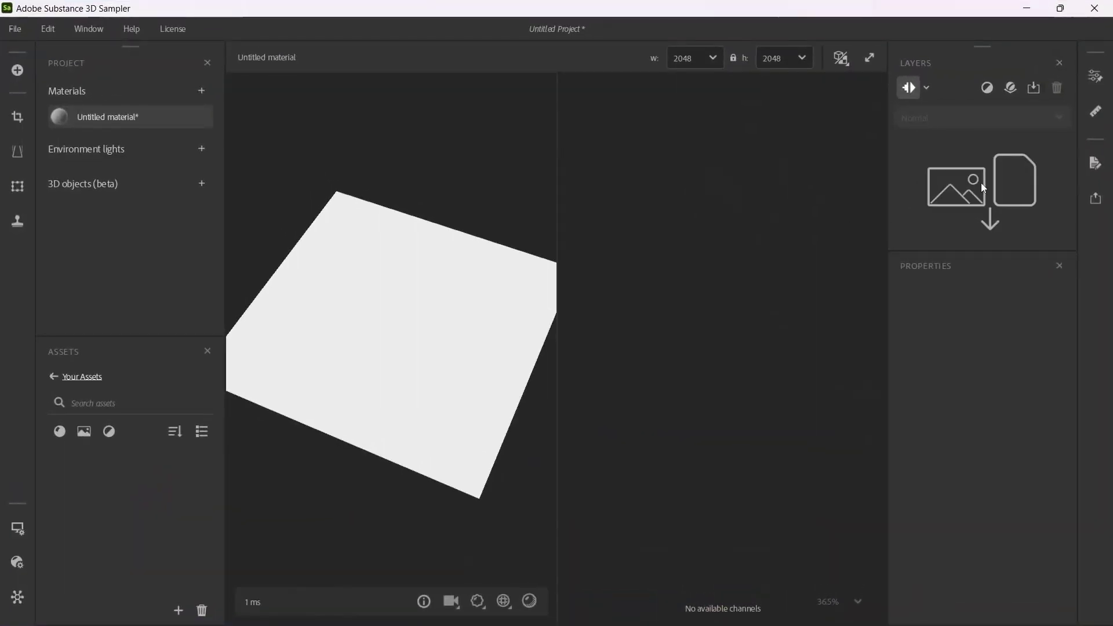
click(981, 183)
click(839, 222)
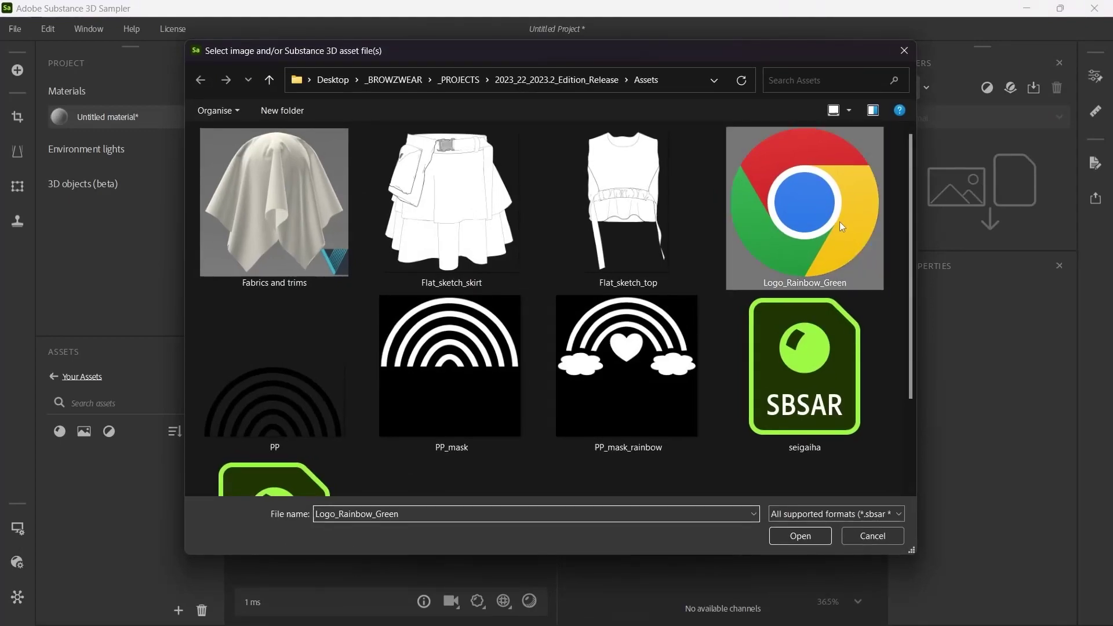
click(798, 535)
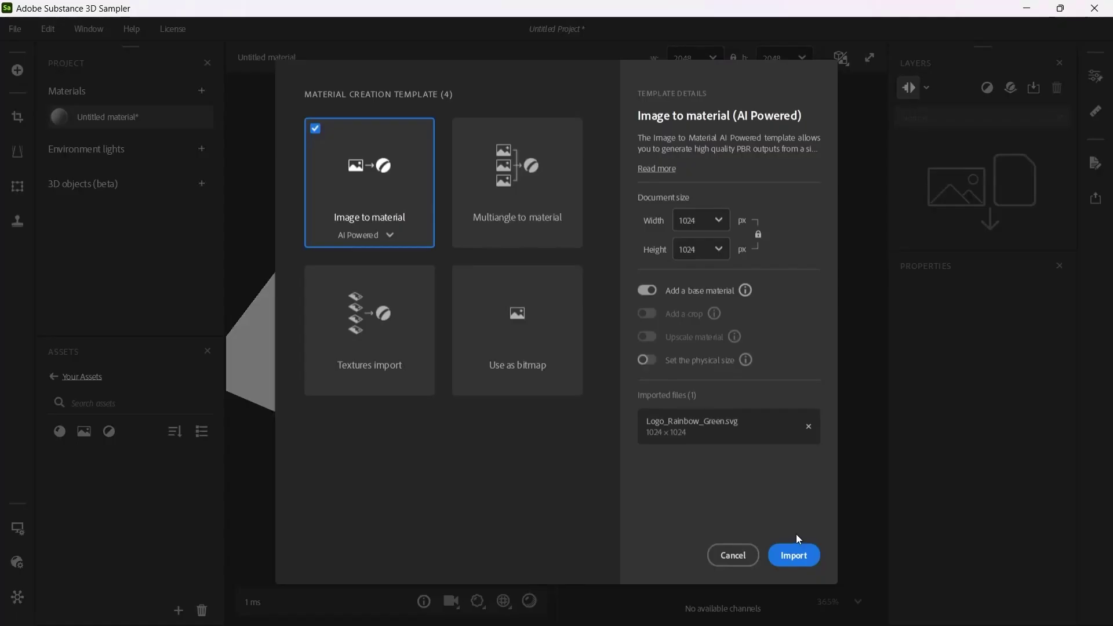
click(504, 329)
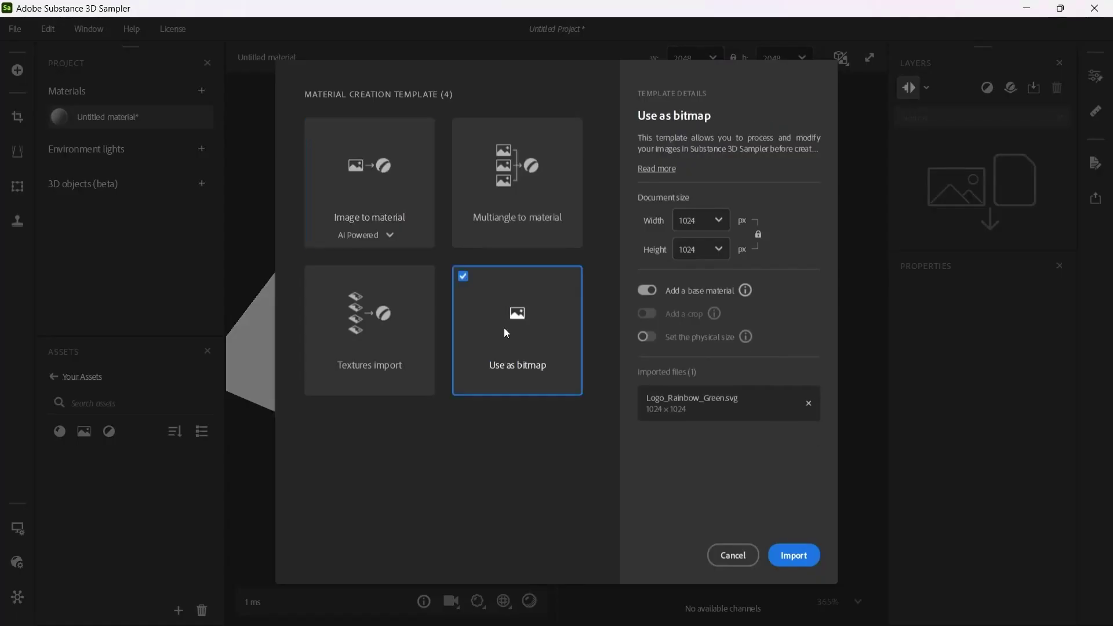
click(784, 554)
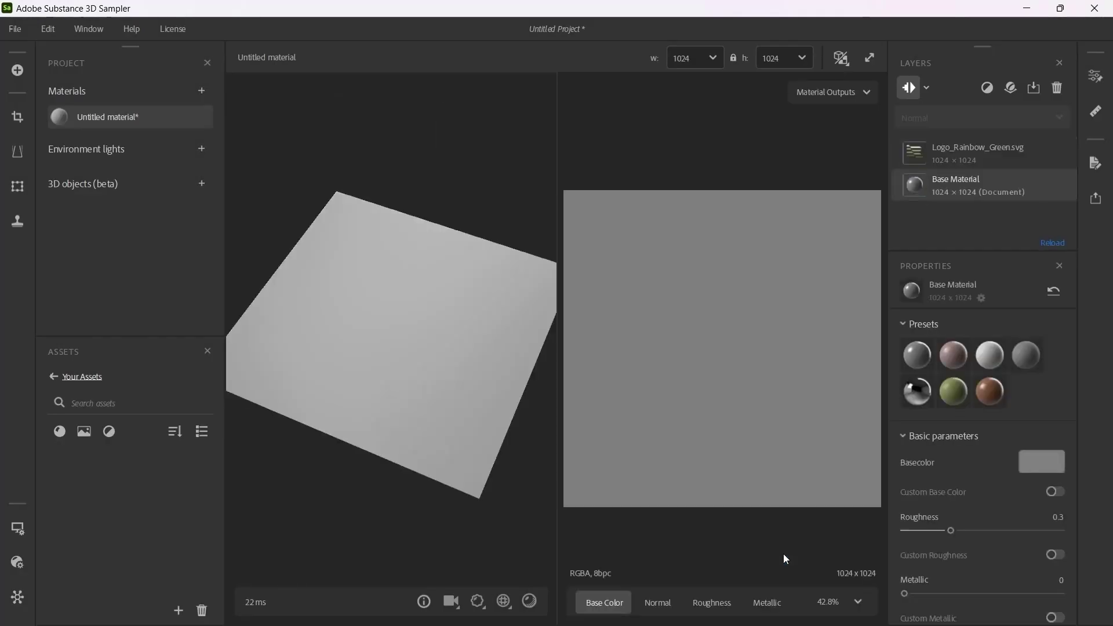
- Add the Embroidery filter above the logo image layer
click(987, 88)
text(emb)
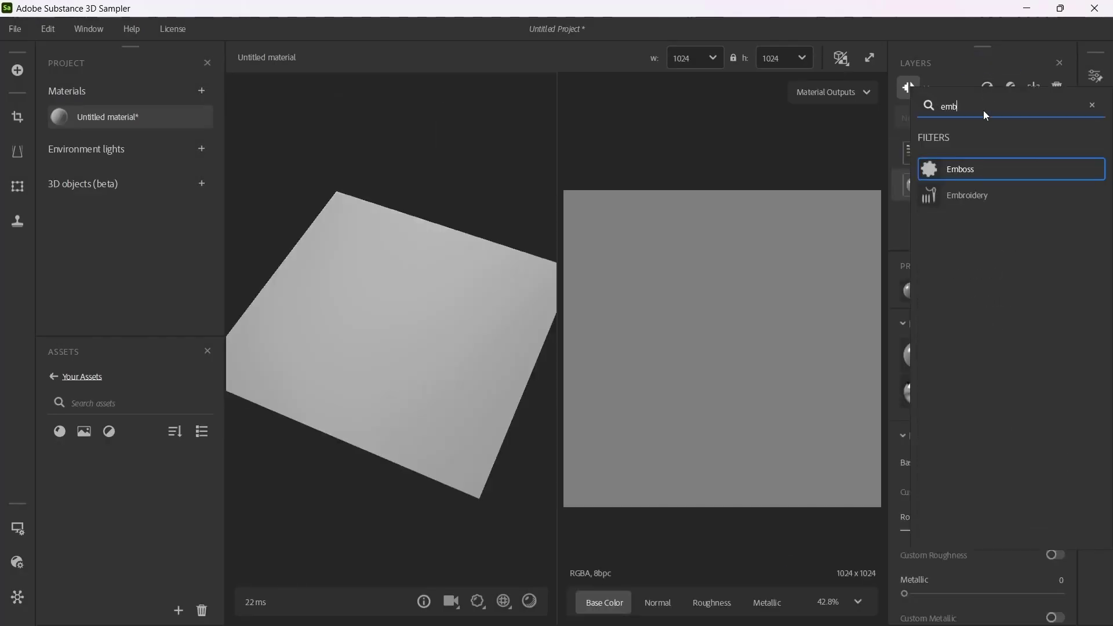
click(967, 195)
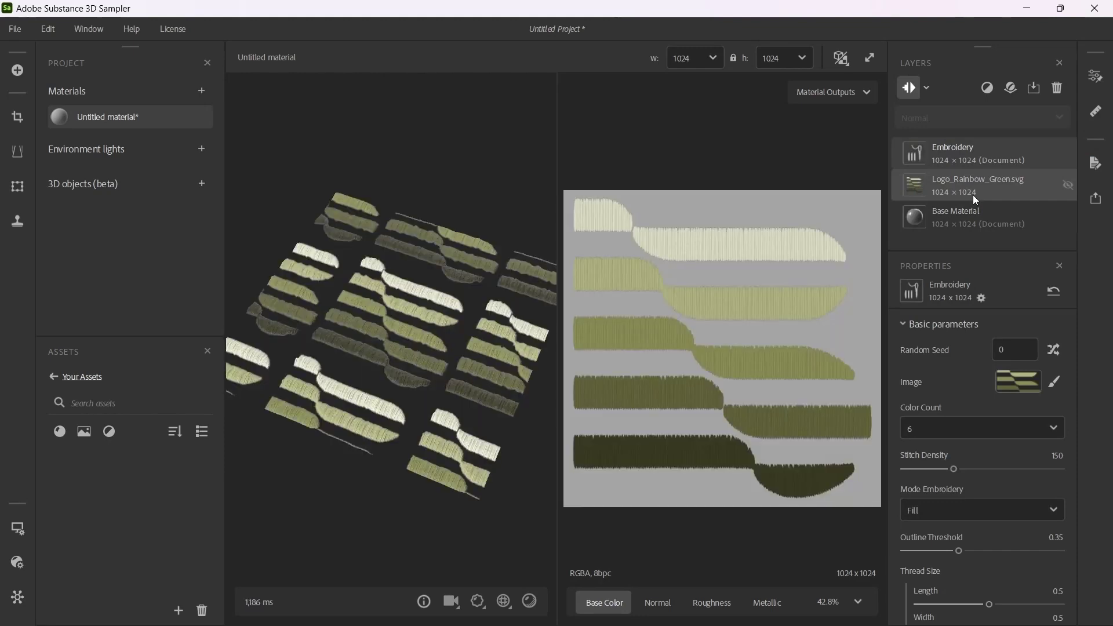
- Set the texture tiling of the 3D preview to 1
click(976, 200)
click(503, 600)
click(486, 559)
text(1)
key(Return)
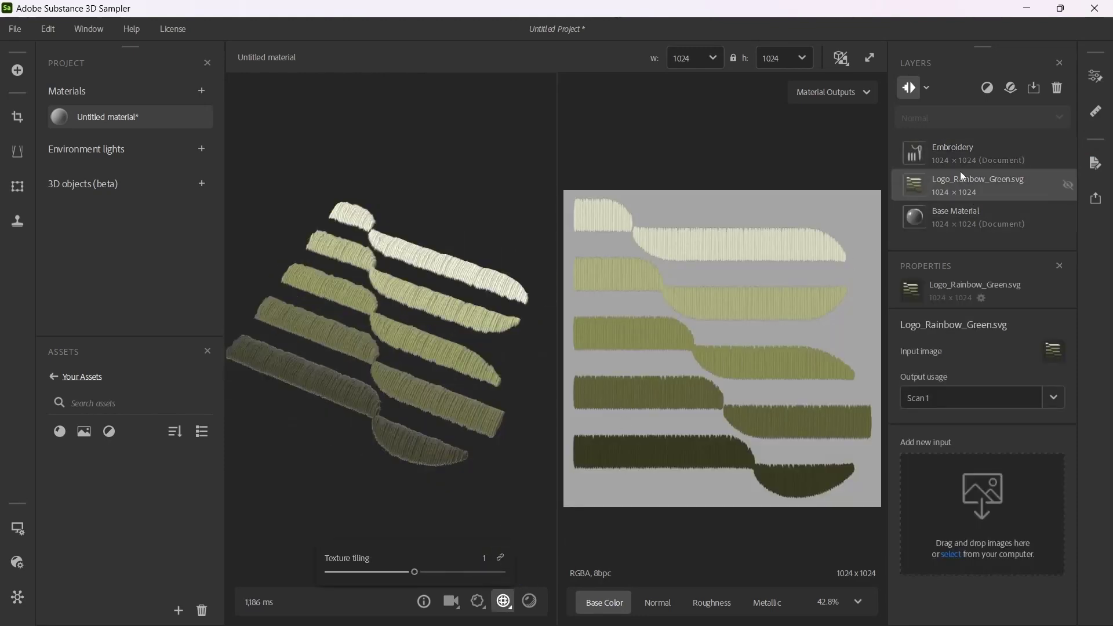
- Set the Embroidery filter's color count to 5 and its embroidery mode to Fill + Outline
click(980, 157)
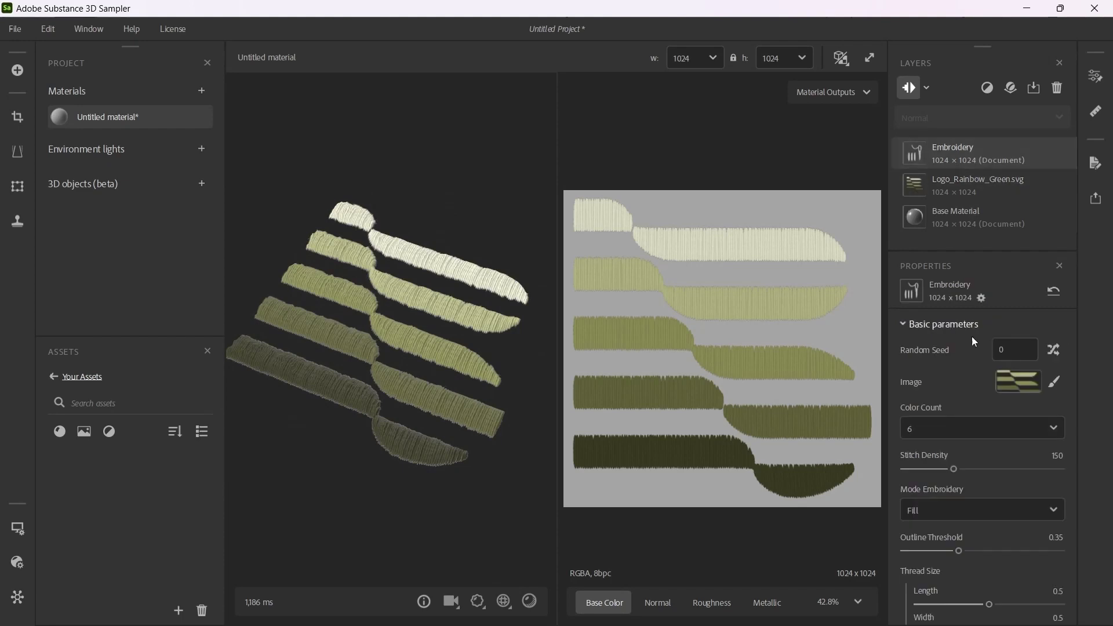
click(1012, 435)
click(976, 543)
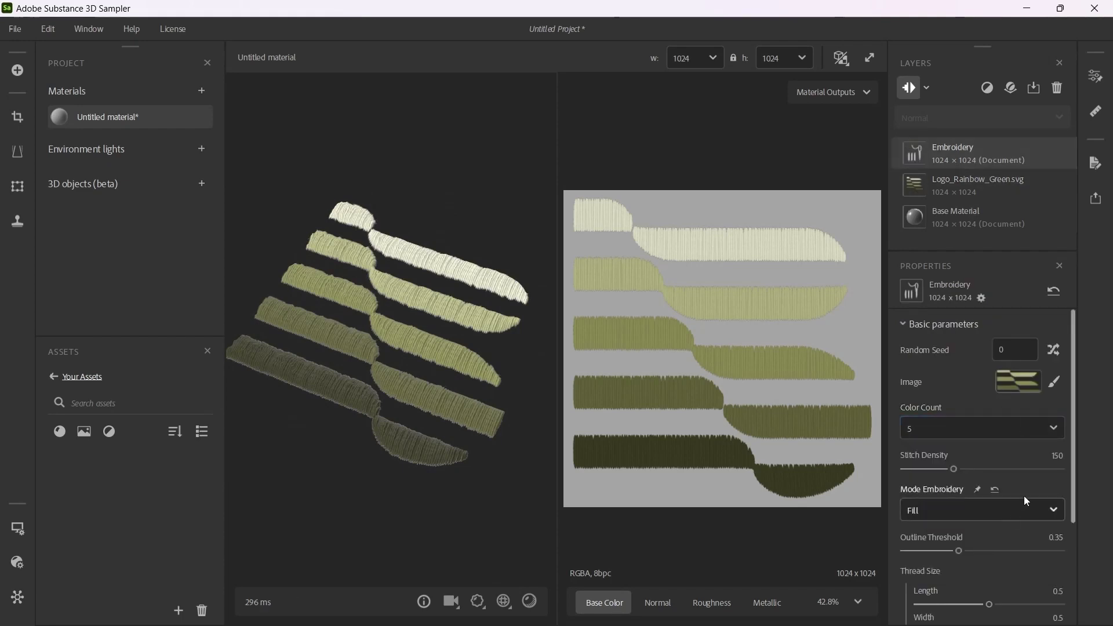
scroll(1024, 495, down, 1)
click(1035, 458)
click(1014, 510)
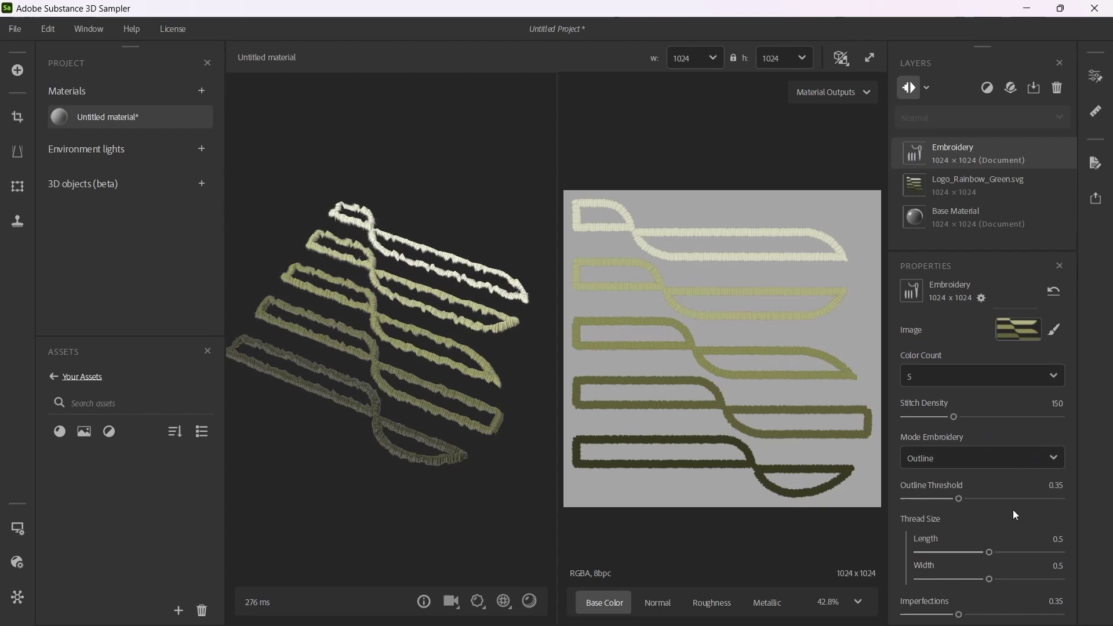
click(1010, 460)
click(1002, 530)
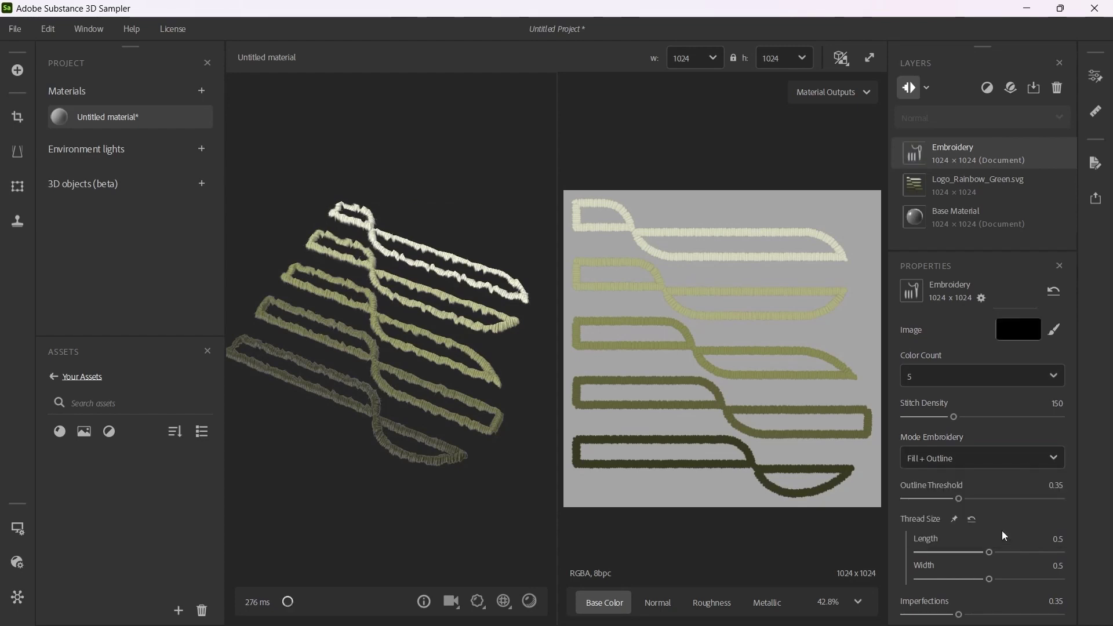
- Try Twill as the first fill stitching of the logo embroidery
click(930, 550)
scroll(930, 550, down, 2)
scroll(930, 549, down, 1)
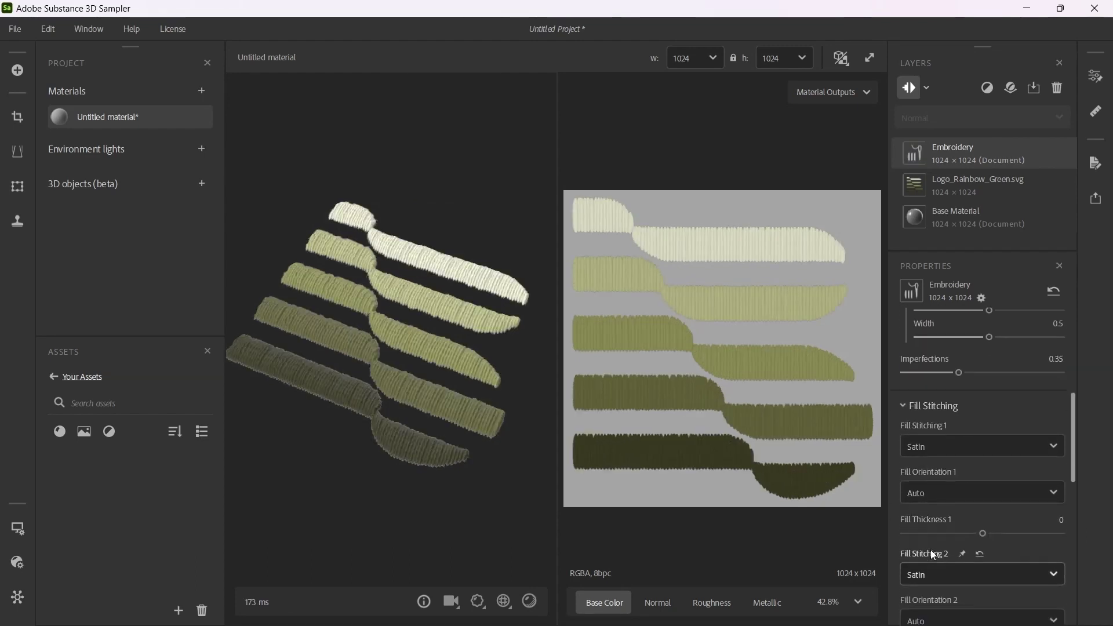
click(924, 440)
click(927, 488)
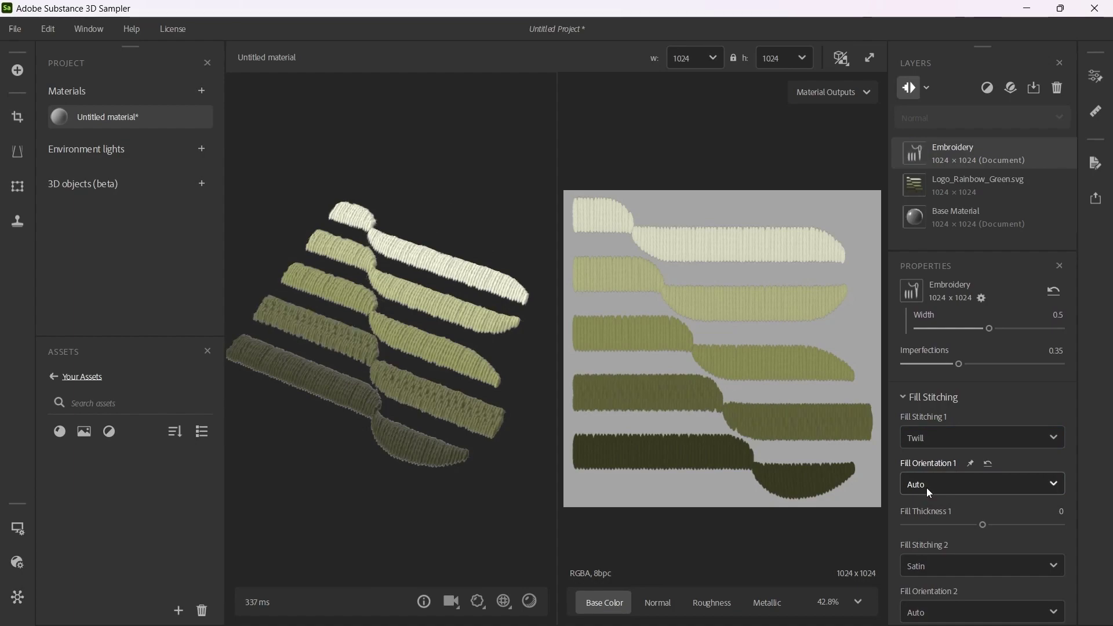
- Export the material as an SBSAR file named "BW logo rainbow embroidery" to the Assets folder
click(1095, 198)
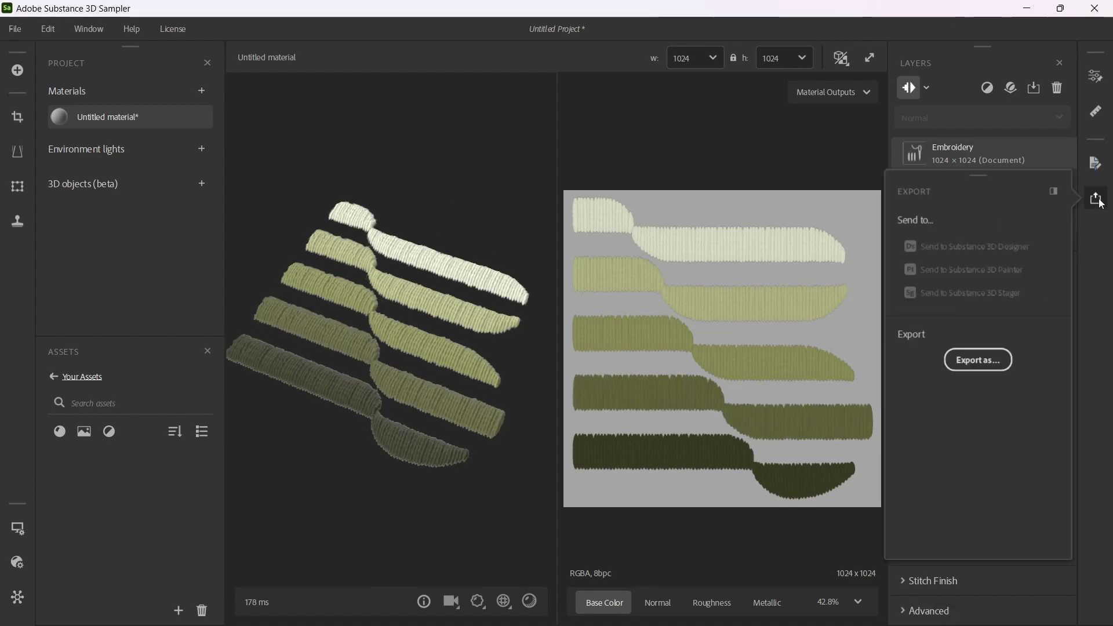
click(995, 361)
key(BackSpace)
text(BW logo)
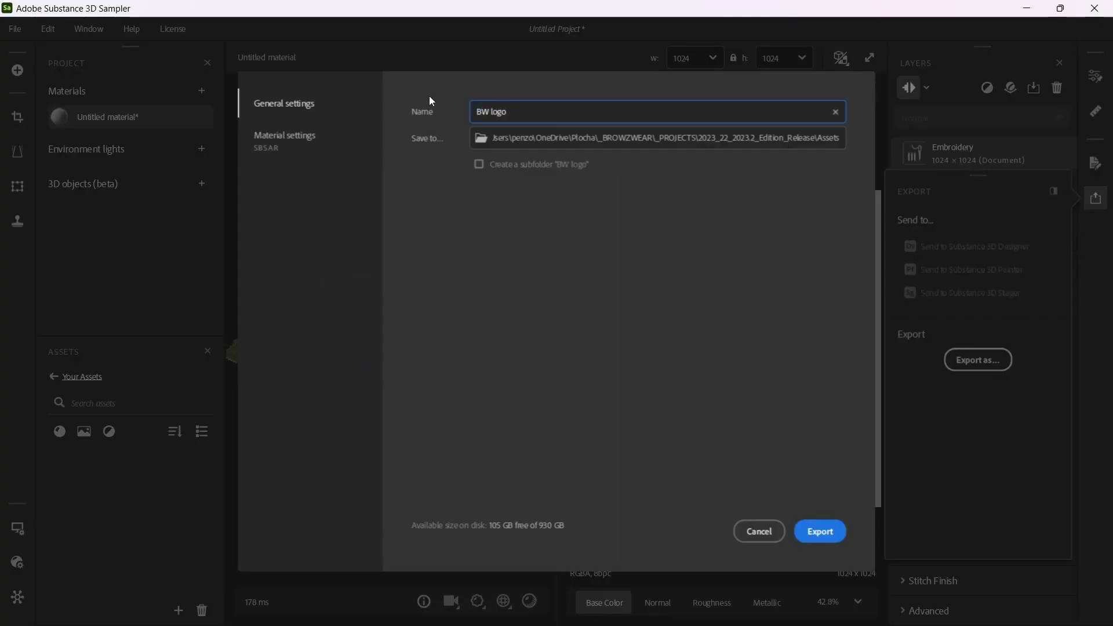
text( rainbow embroidery)
click(812, 532)
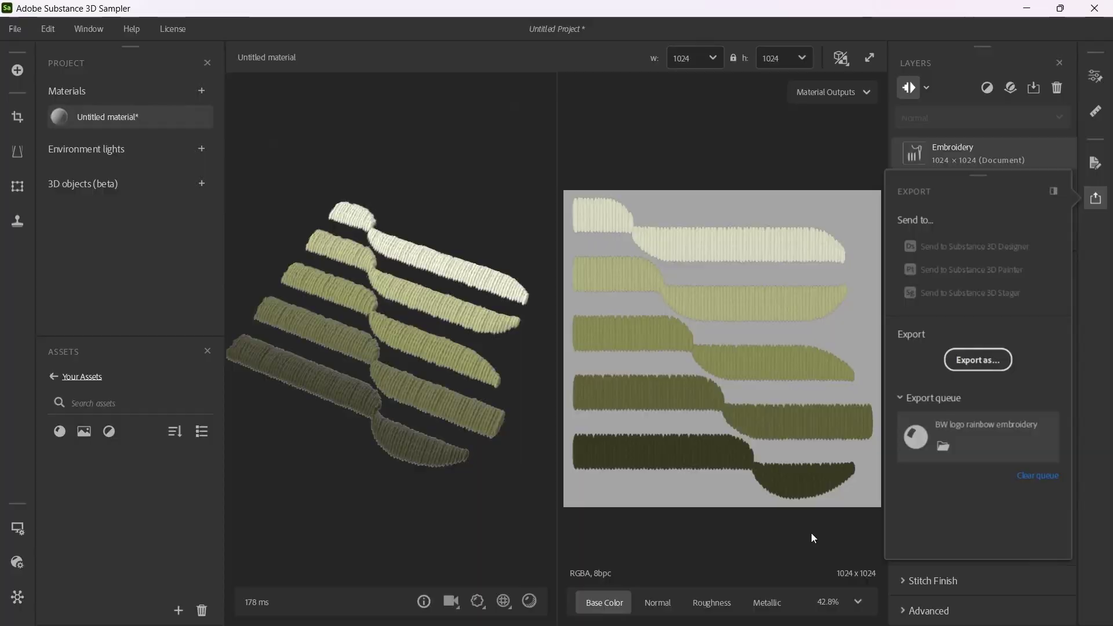
- Switch back to VStitcher and add the BW logo rainbow embroidery SBSAR file to the artwork materials
key(super+Tab)
click(604, 251)
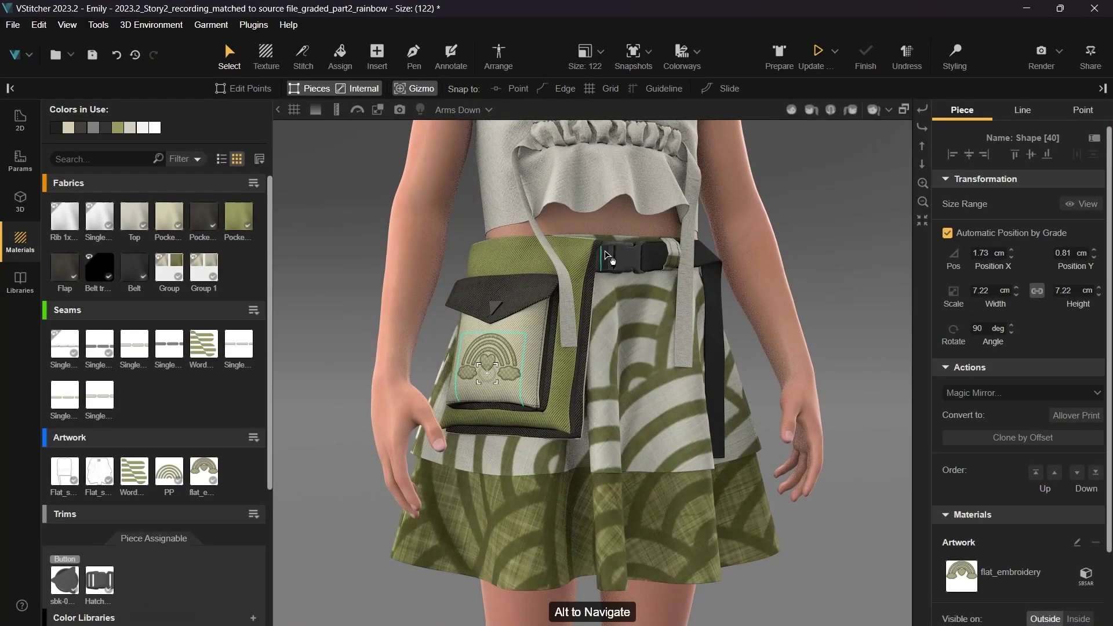
click(253, 439)
click(284, 451)
click(247, 187)
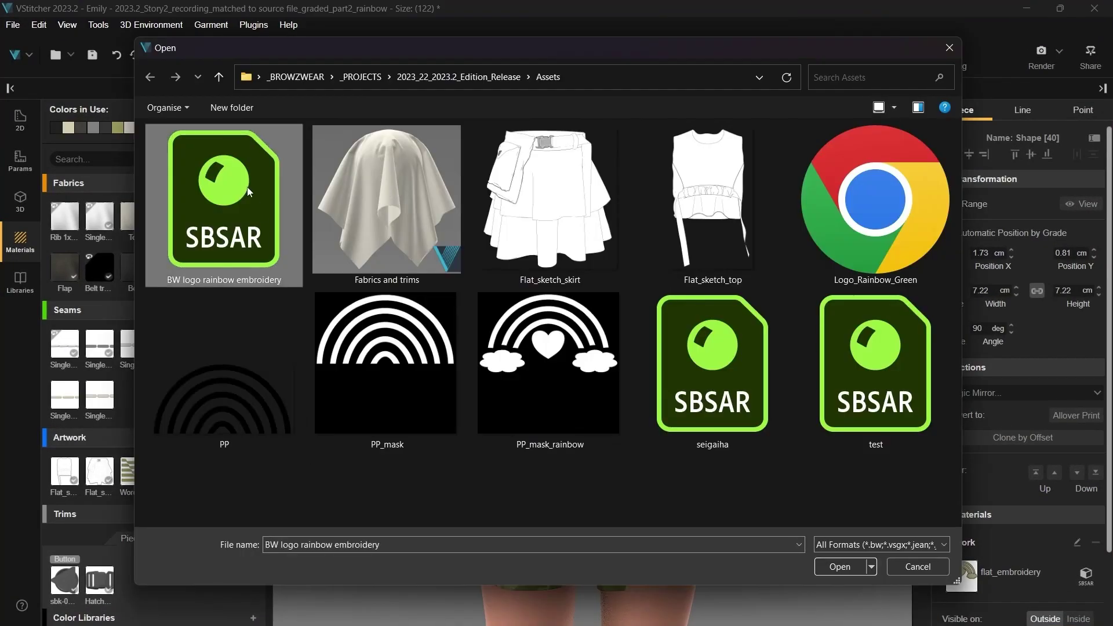
click(840, 566)
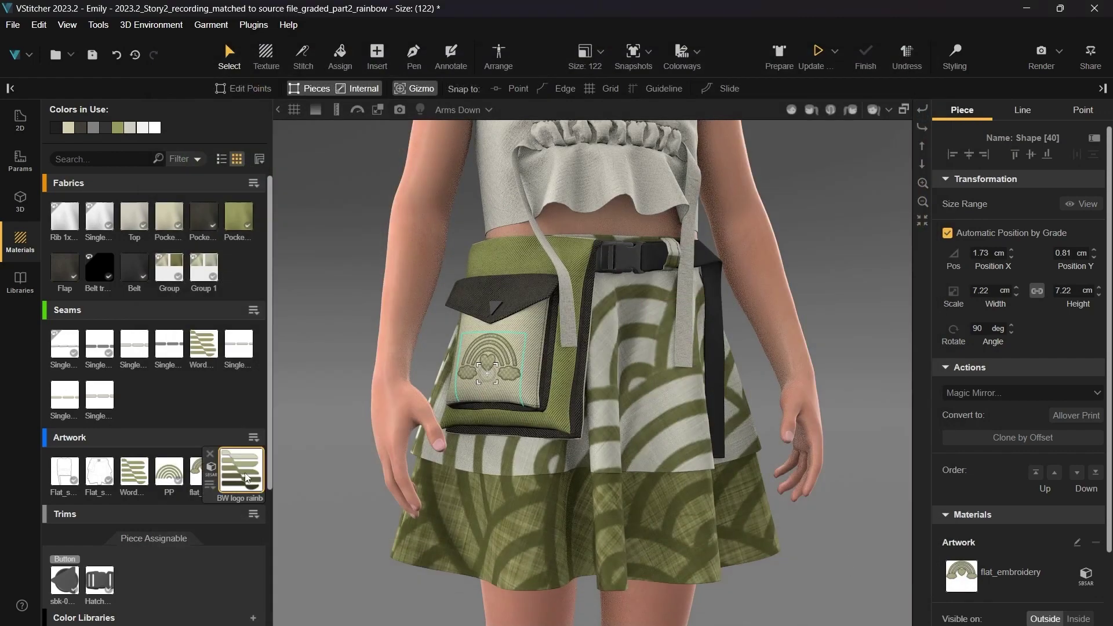
- Place the BW logo rainbow embroidery artwork on the lower end of the hanging belt strap, scaled to about 2.3 cm square and fitted inside the strap
click(247, 478)
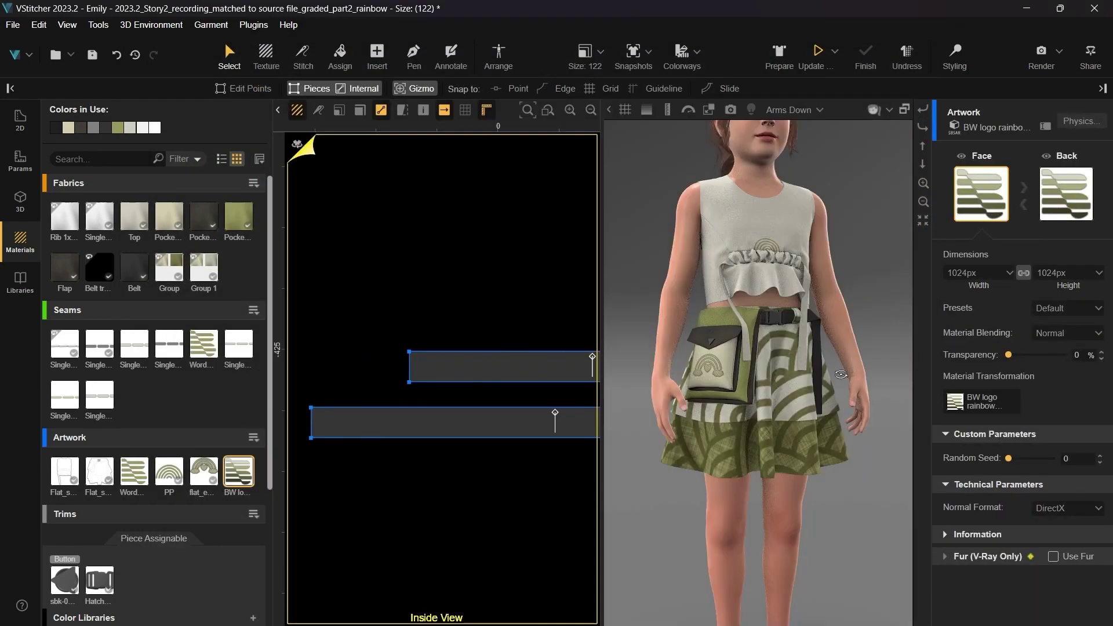
drag(876, 427, 831, 428)
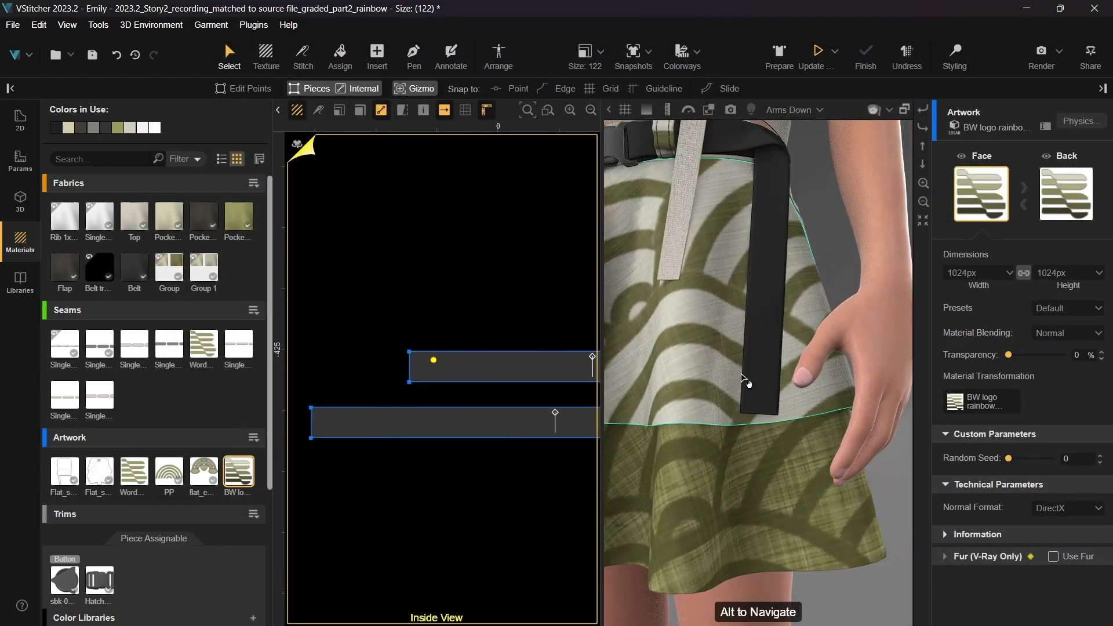
click(425, 371)
scroll(425, 371, up, 5)
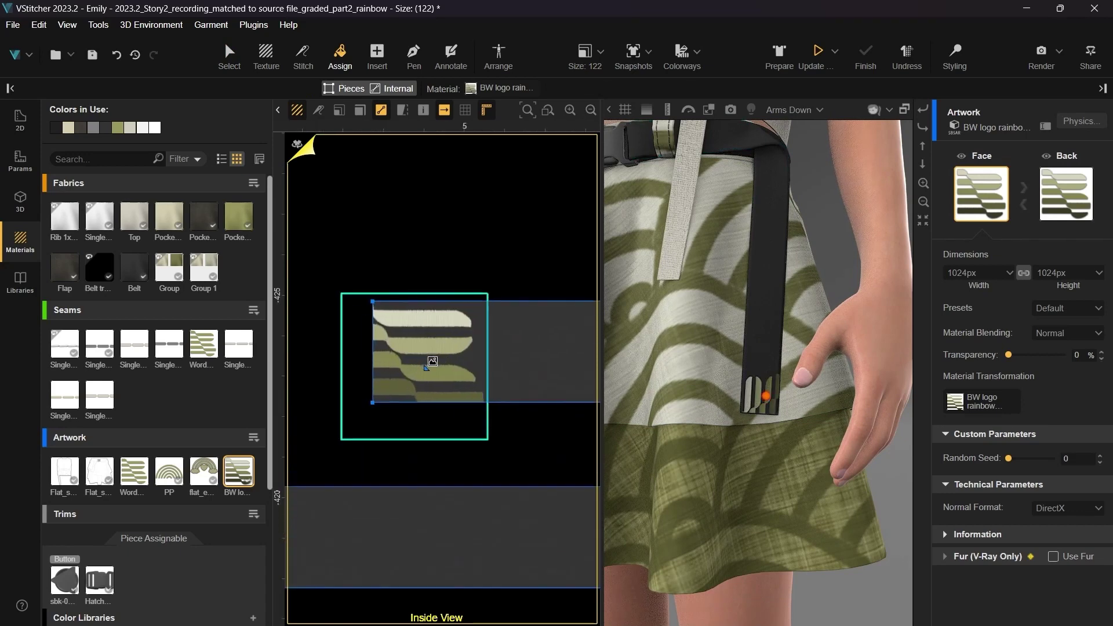
key(Escape)
mouse_move(443, 362)
mouse_down()
mouse_move(475, 359)
mouse_move(480, 373)
mouse_move(447, 372)
mouse_move(442, 347)
mouse_up()
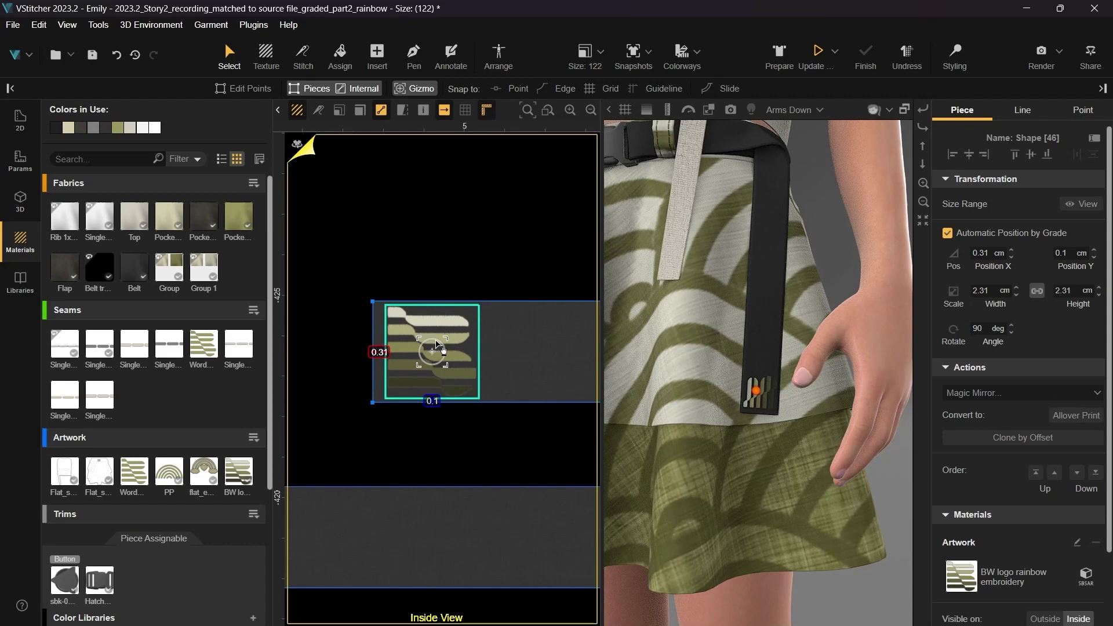
key(Escape)
- Examine the logo embroidery's stitching on the belt strap up close and check the whole outfit on the avatar in the 3D view
scroll(786, 452, up, 6)
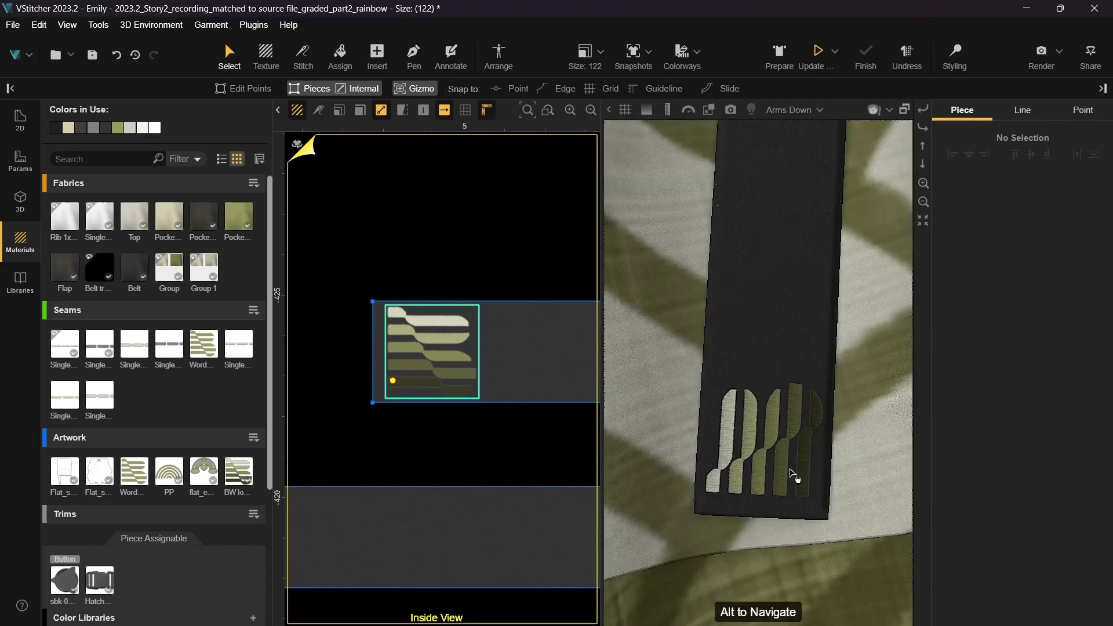
scroll(797, 472, up, 4)
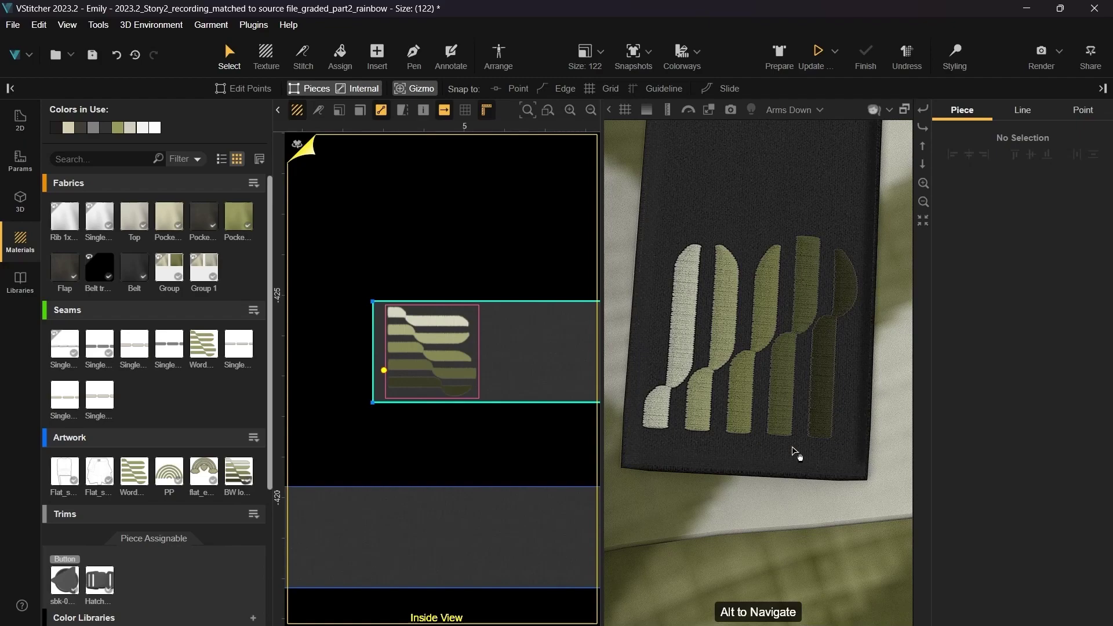
scroll(796, 452, down, 10)
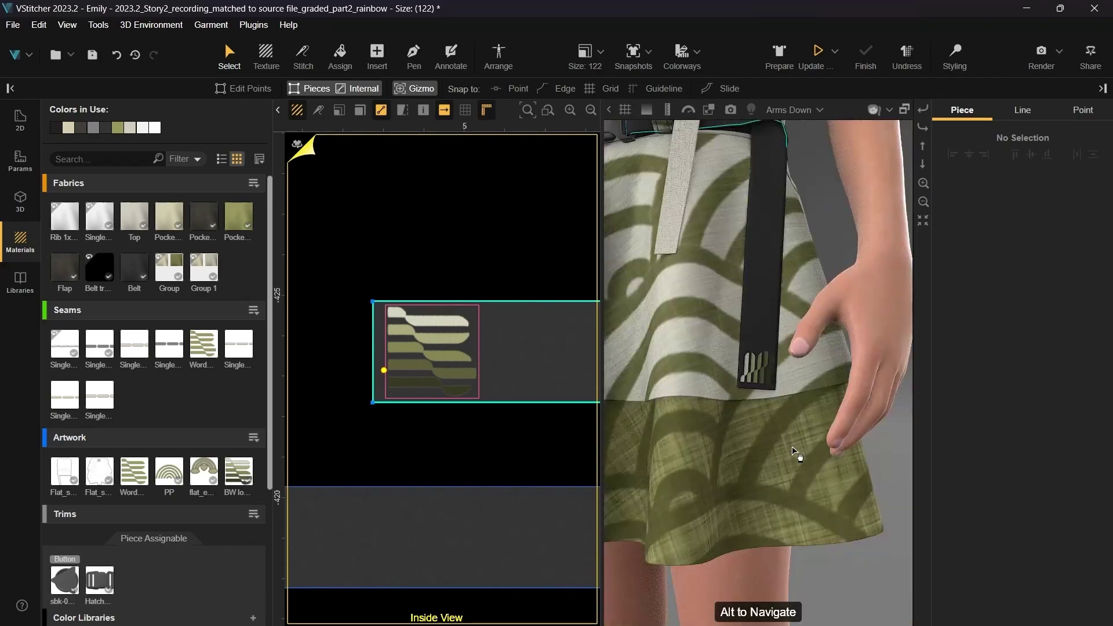
key(space)
scroll(792, 448, down, 8)
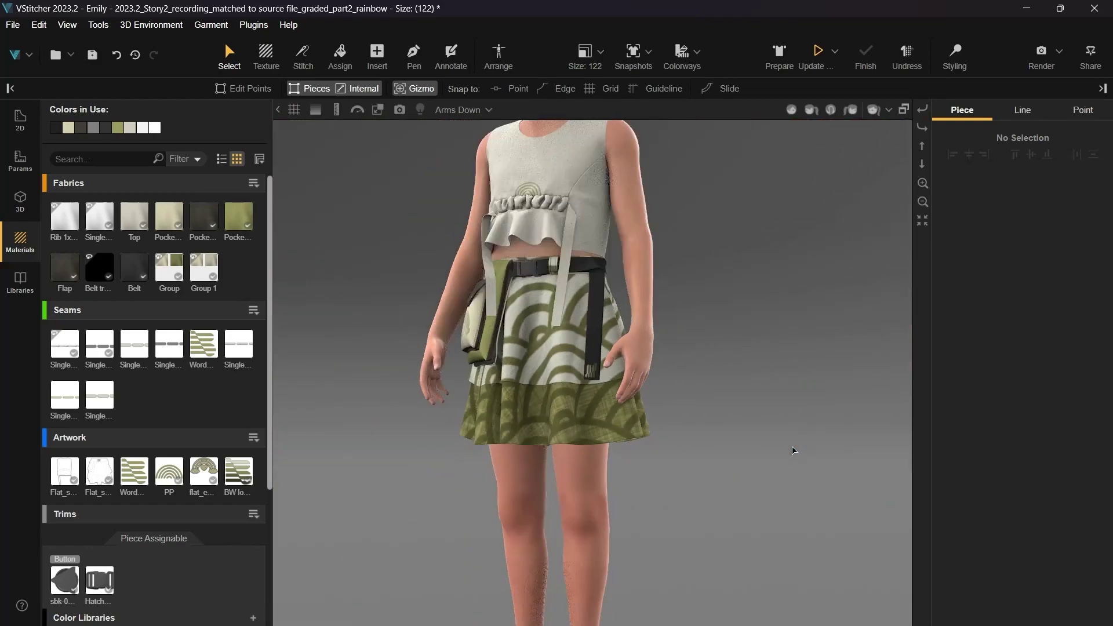
middle_drag(794, 450, 825, 547)
right_drag(776, 487, 849, 489)
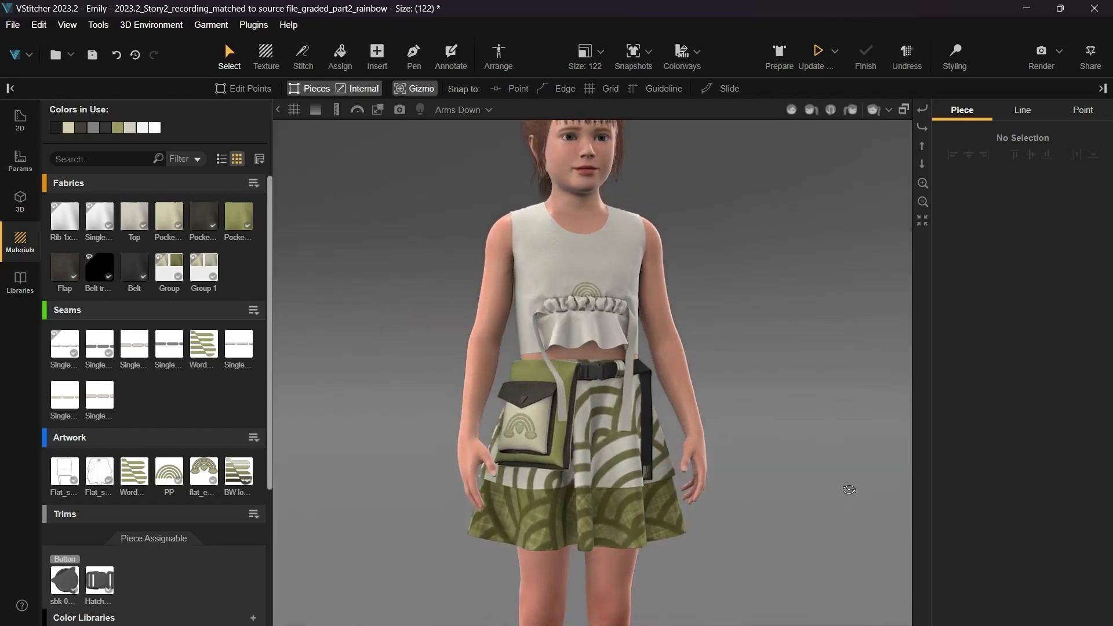